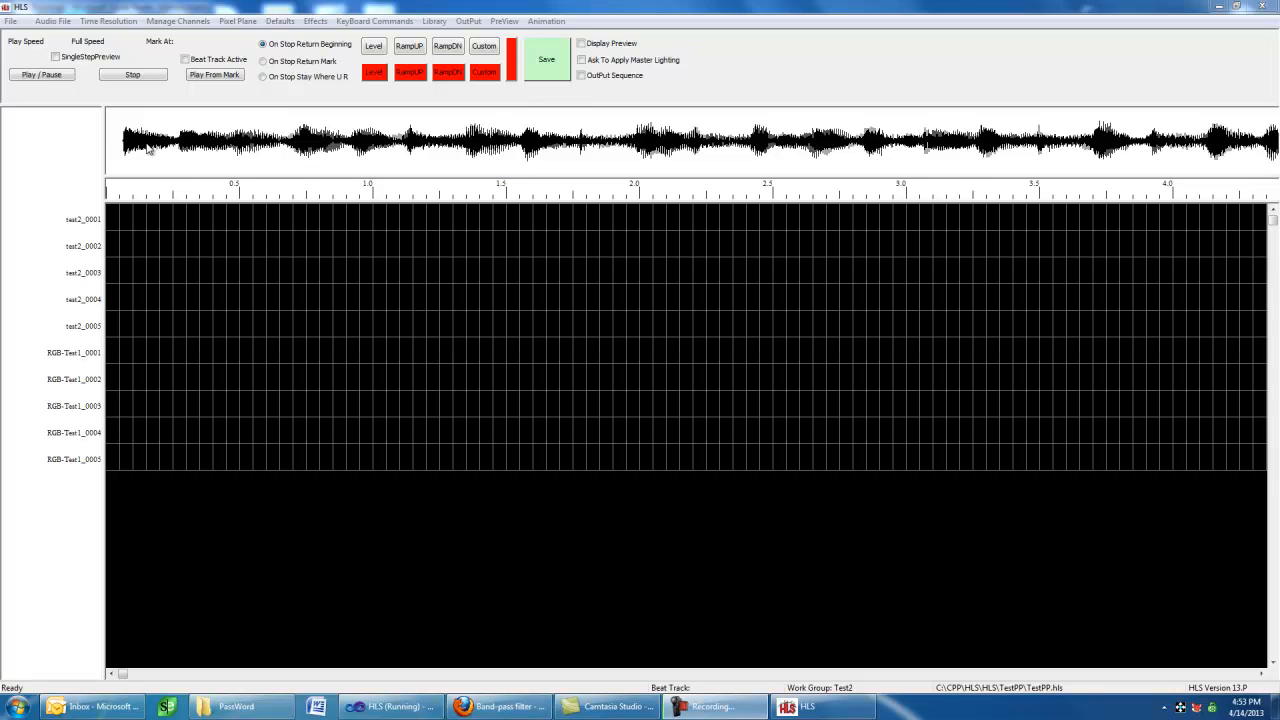
Step: Play the opening of the audio track and stop playback
left_click(52, 76)
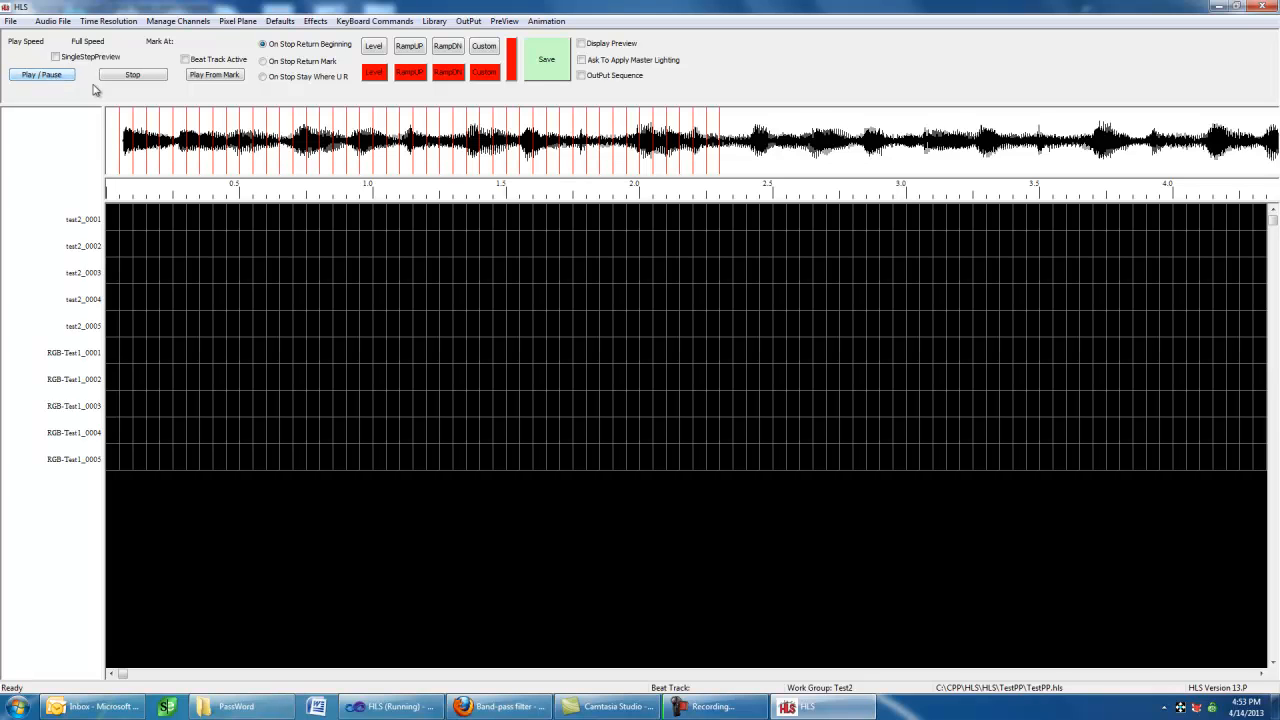
left_click(135, 76)
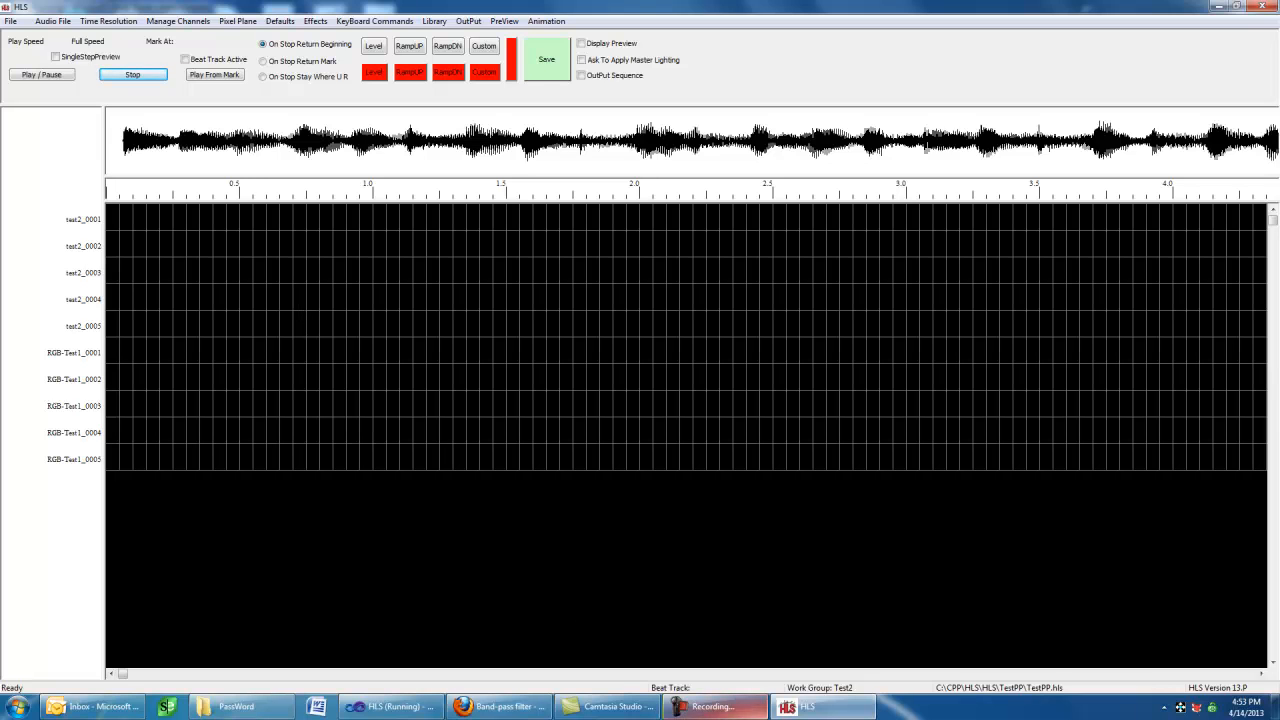
Step: Create an envelope of the displayed audio, with the track shown from about 35 to 39 seconds
left_click_drag(956, 675, 955, 676)
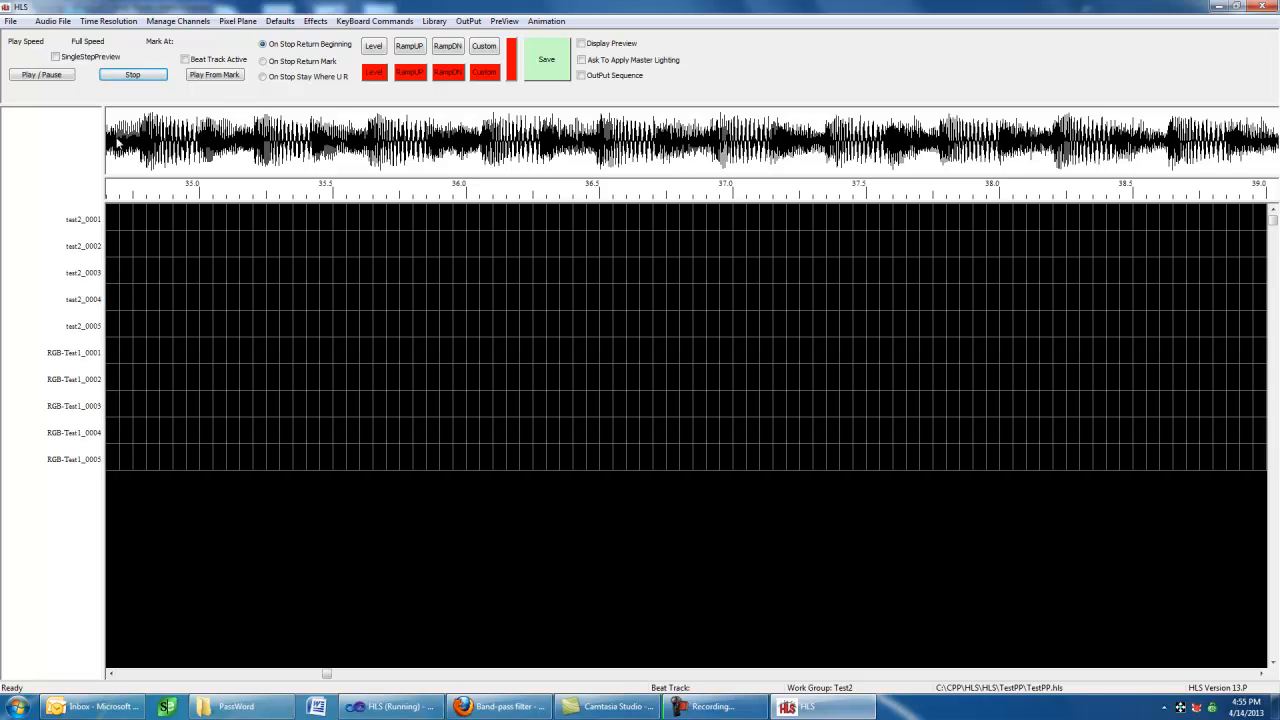
left_click(64, 22)
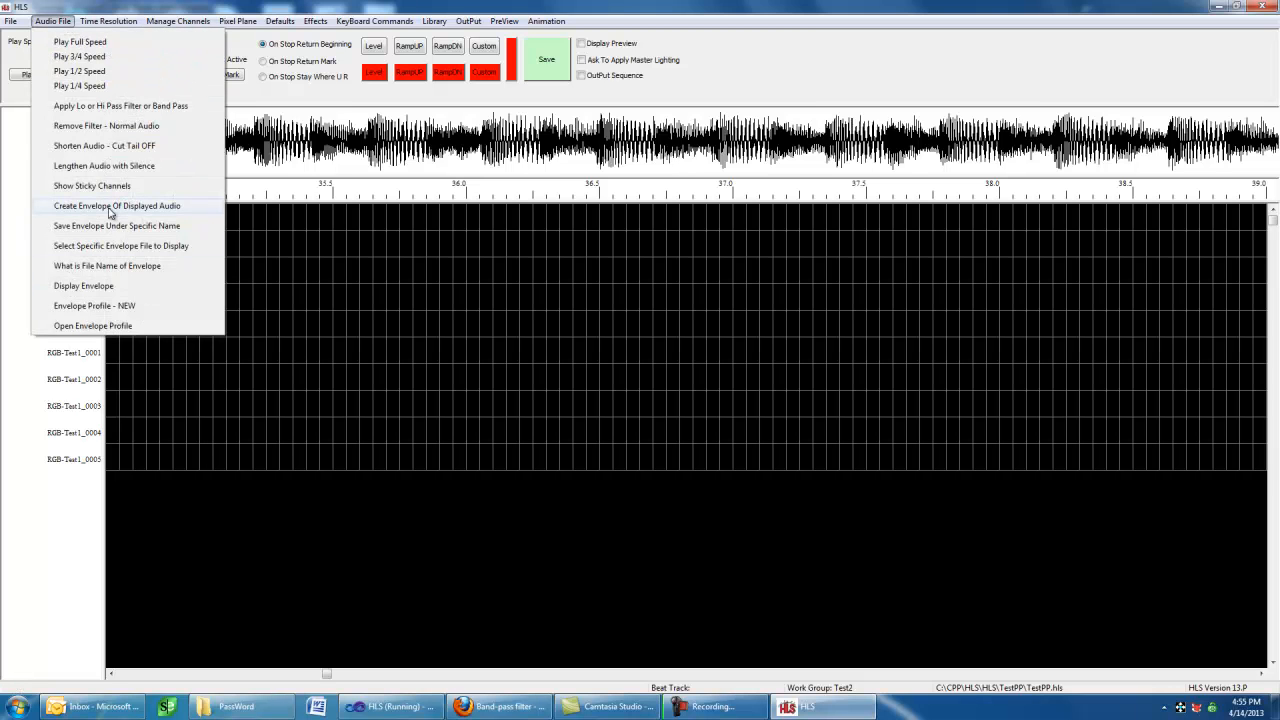
left_click(111, 206)
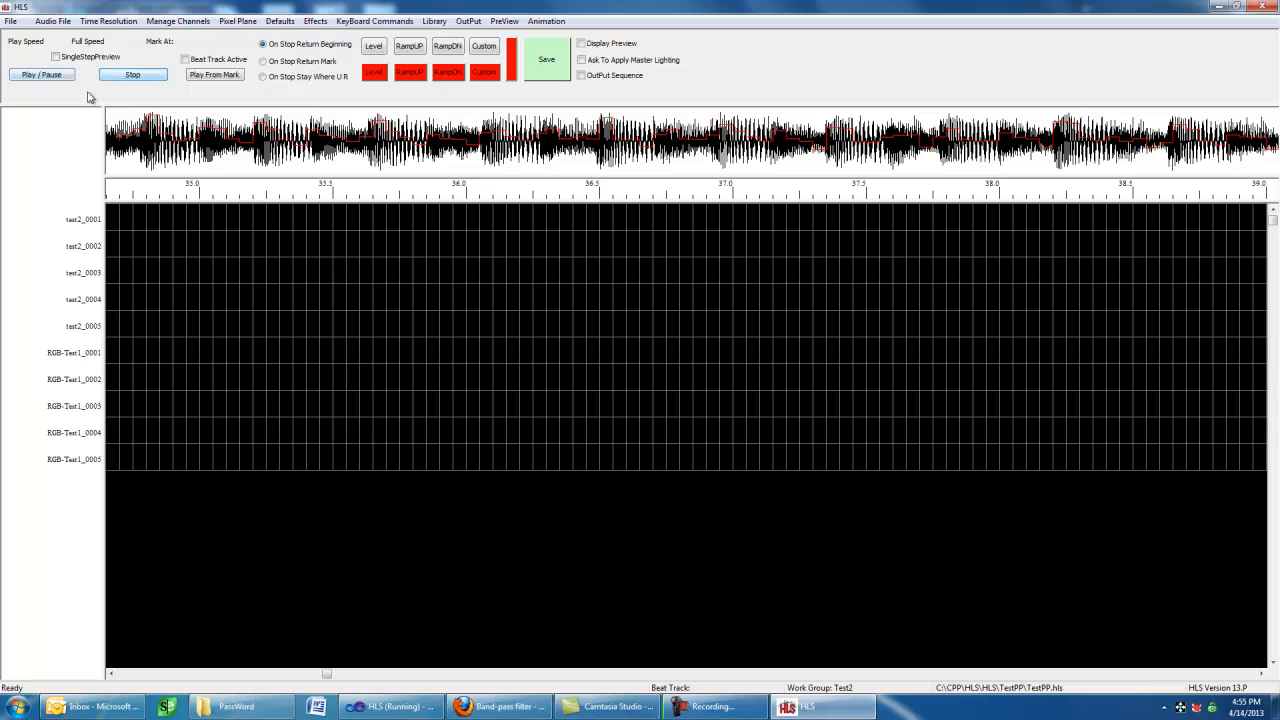
Step: Turn the envelope display off, declining to save its data to a file, and turn it back on
left_click(55, 23)
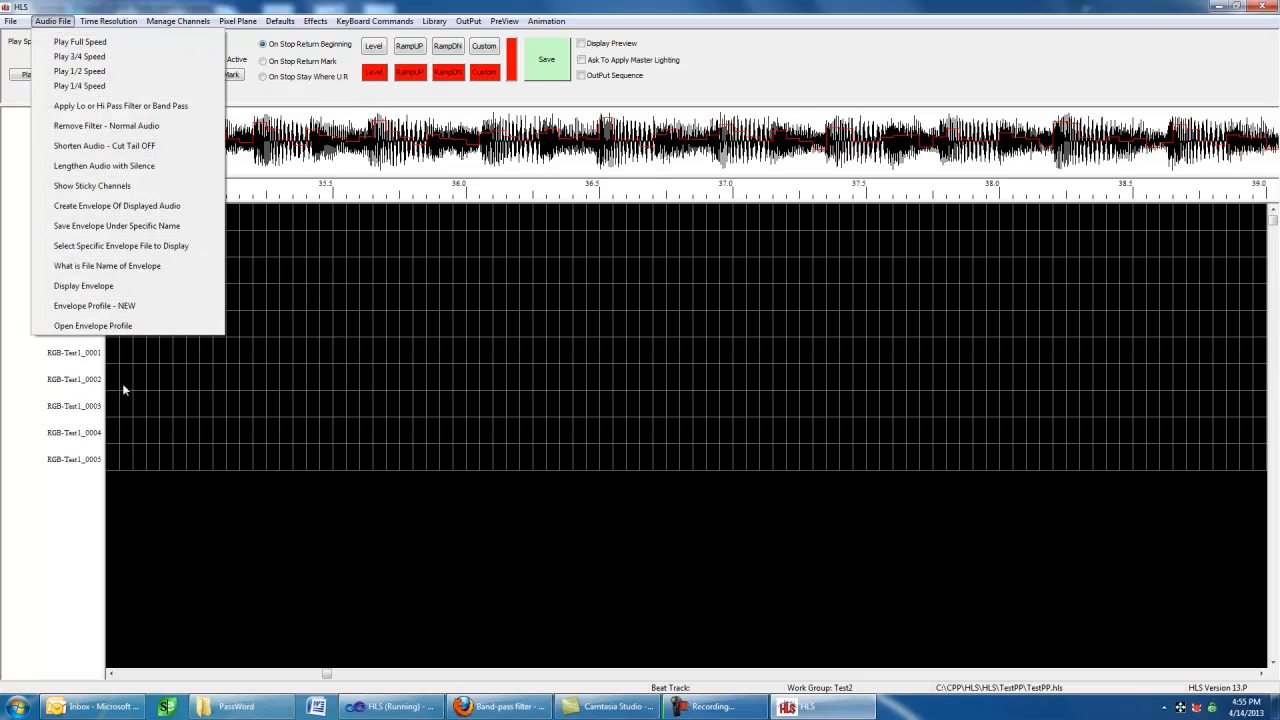
left_click(77, 287)
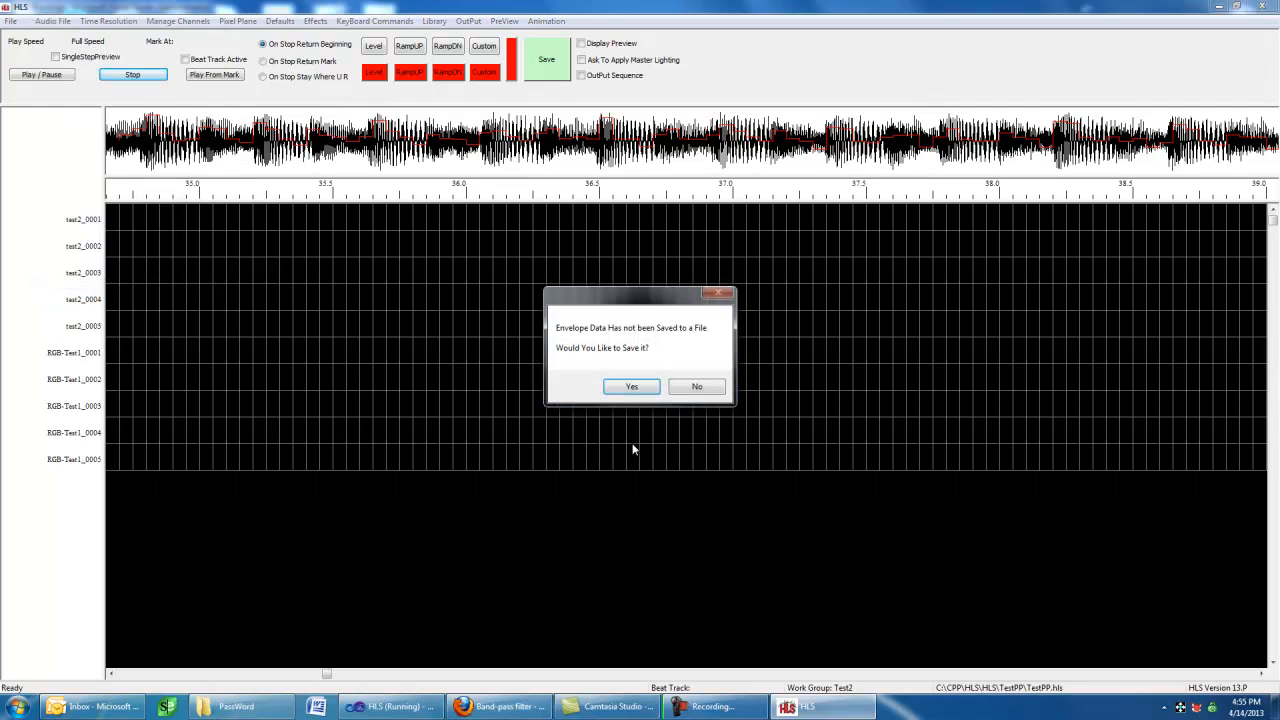
left_click(687, 391)
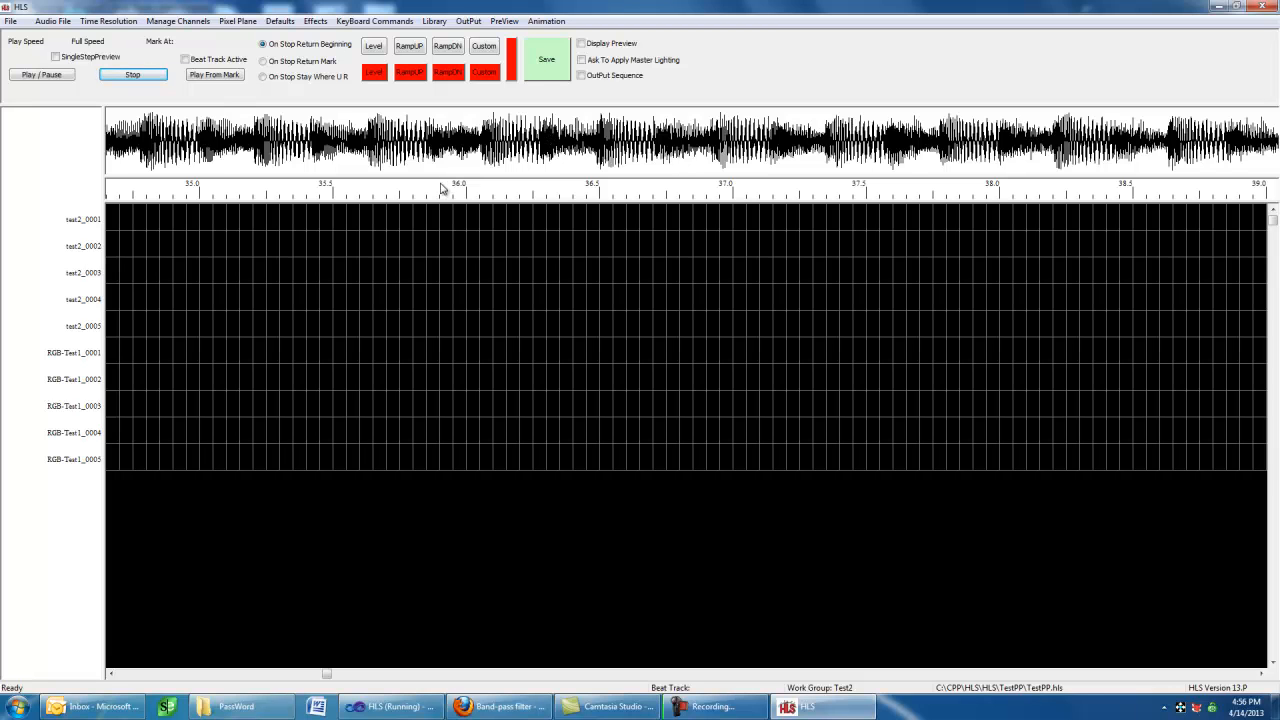
left_click(53, 21)
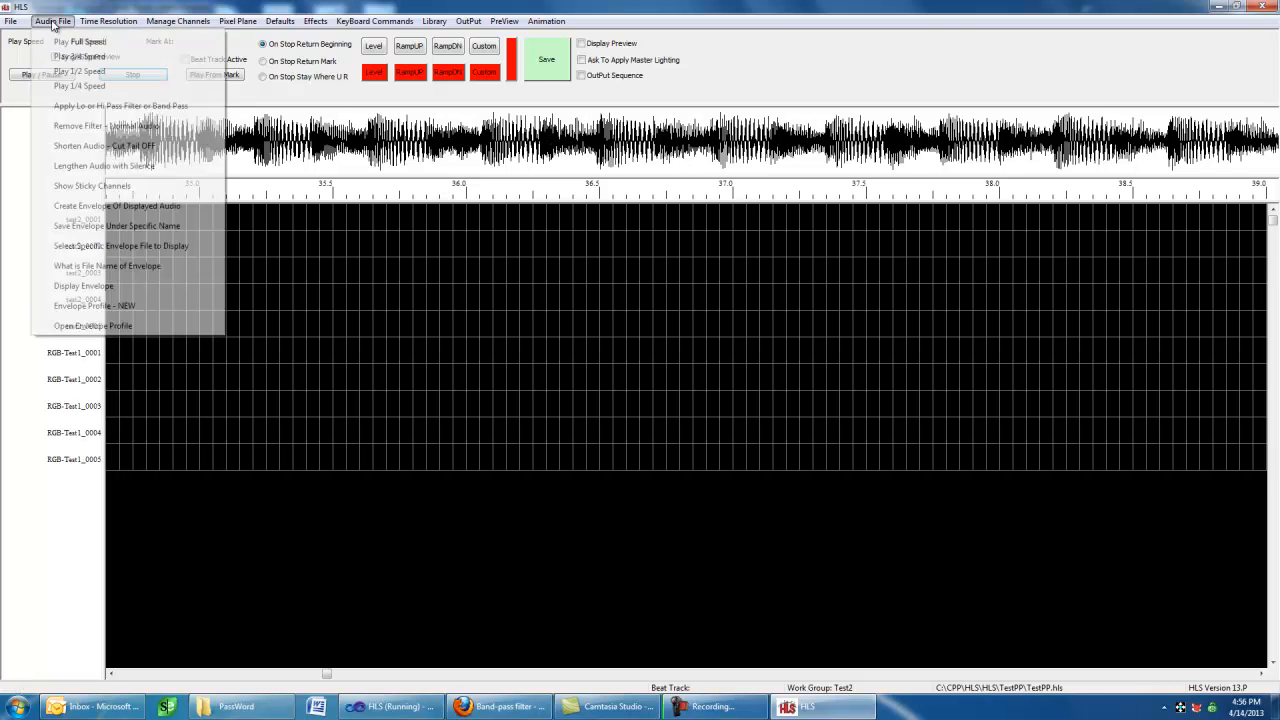
left_click(84, 286)
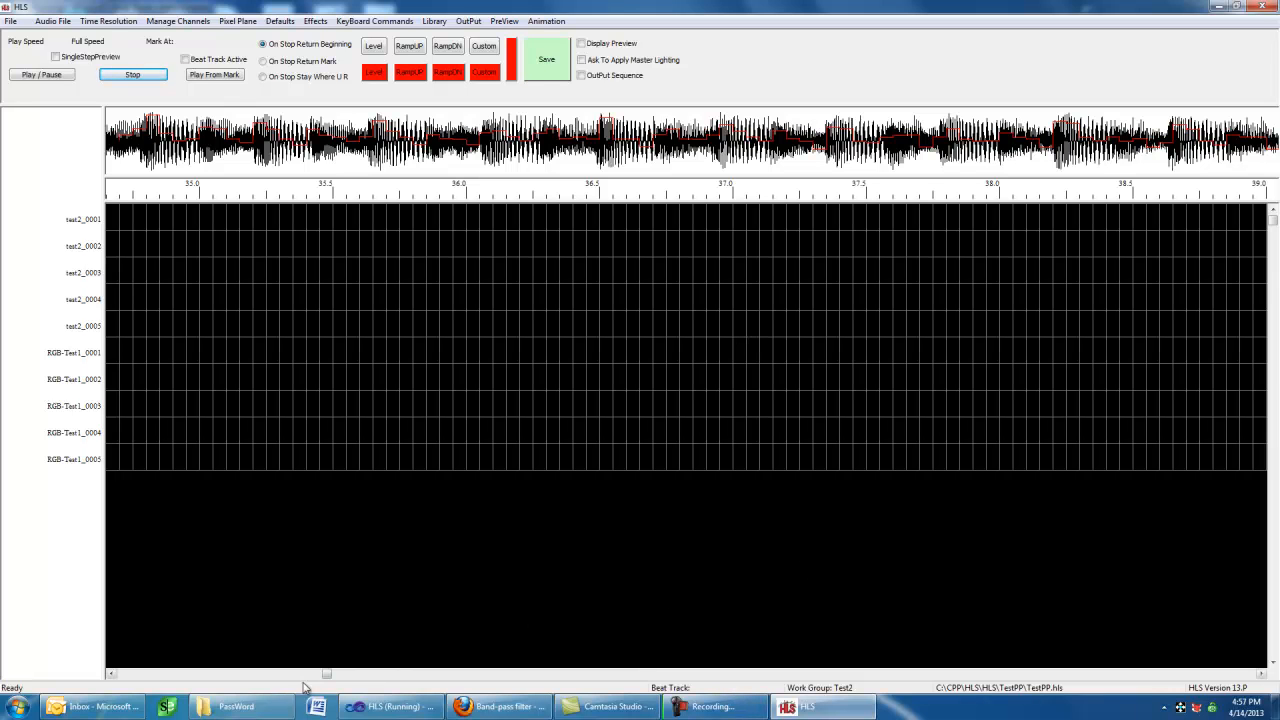
Step: Return to the beginning of the track and inspect the envelope values of individual tics on the waveform
left_click_drag(325, 681, 122, 681)
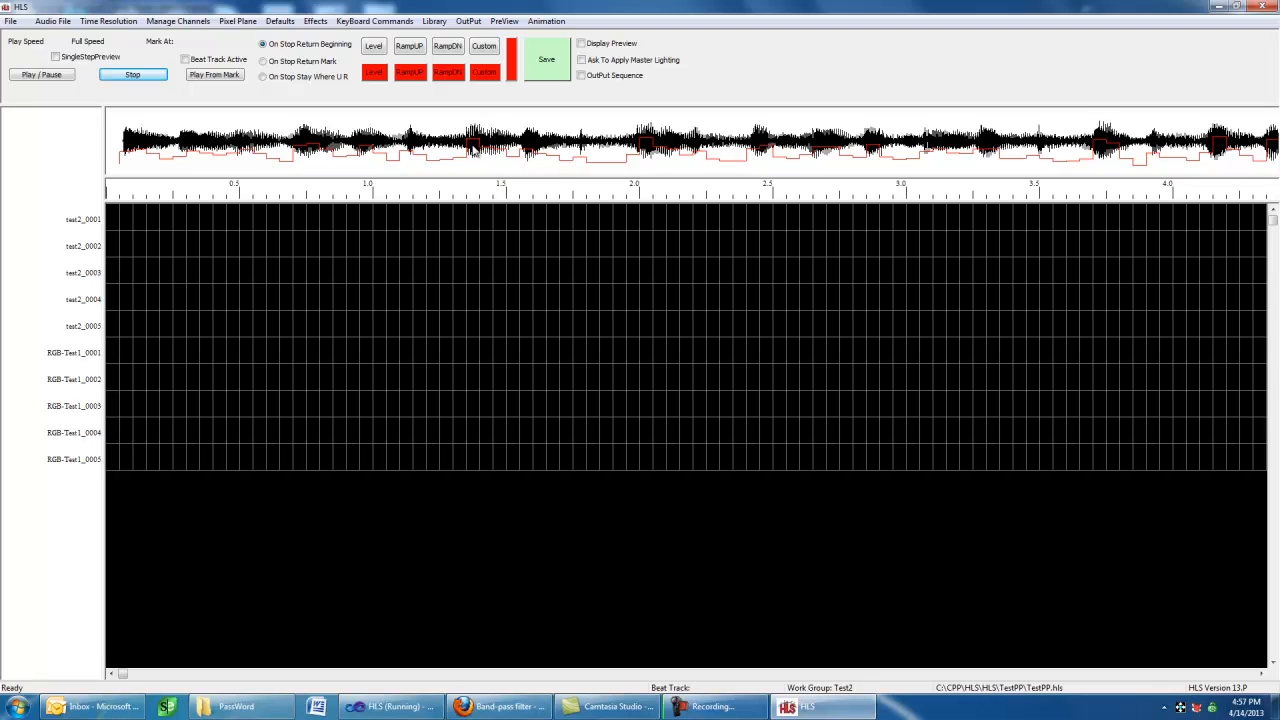
mouse_move(474, 145)
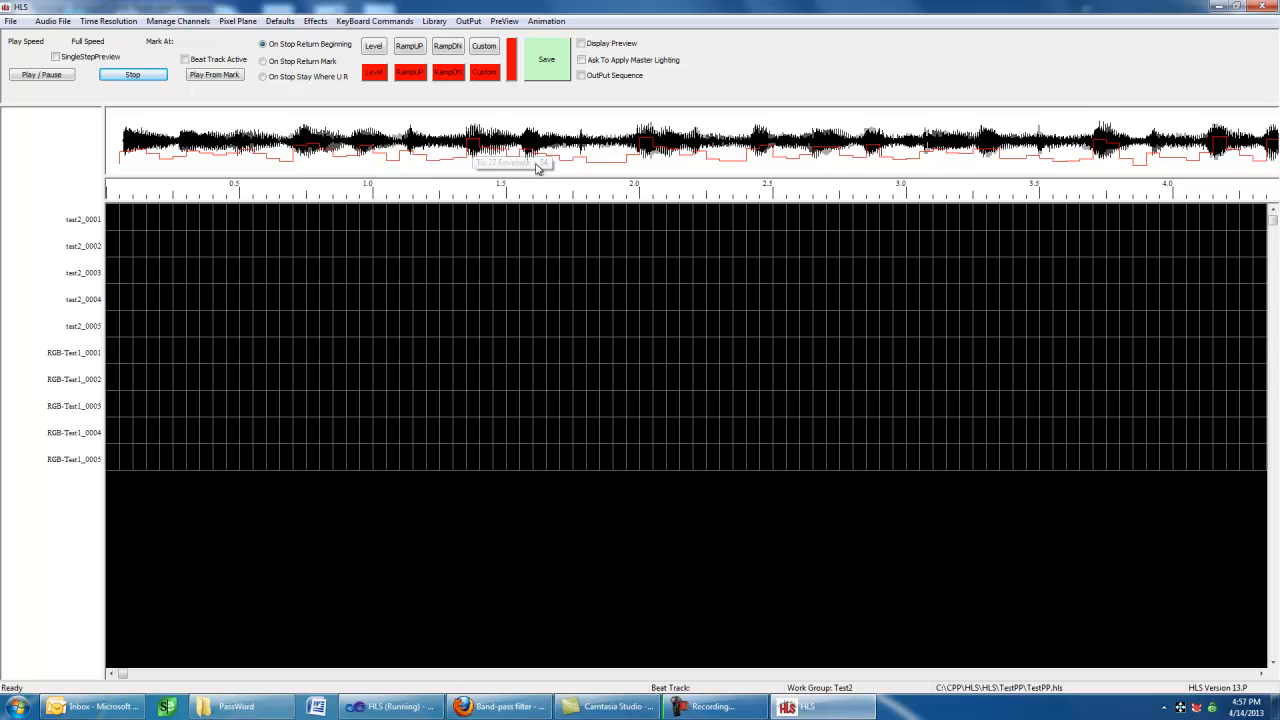
mouse_move(603, 172)
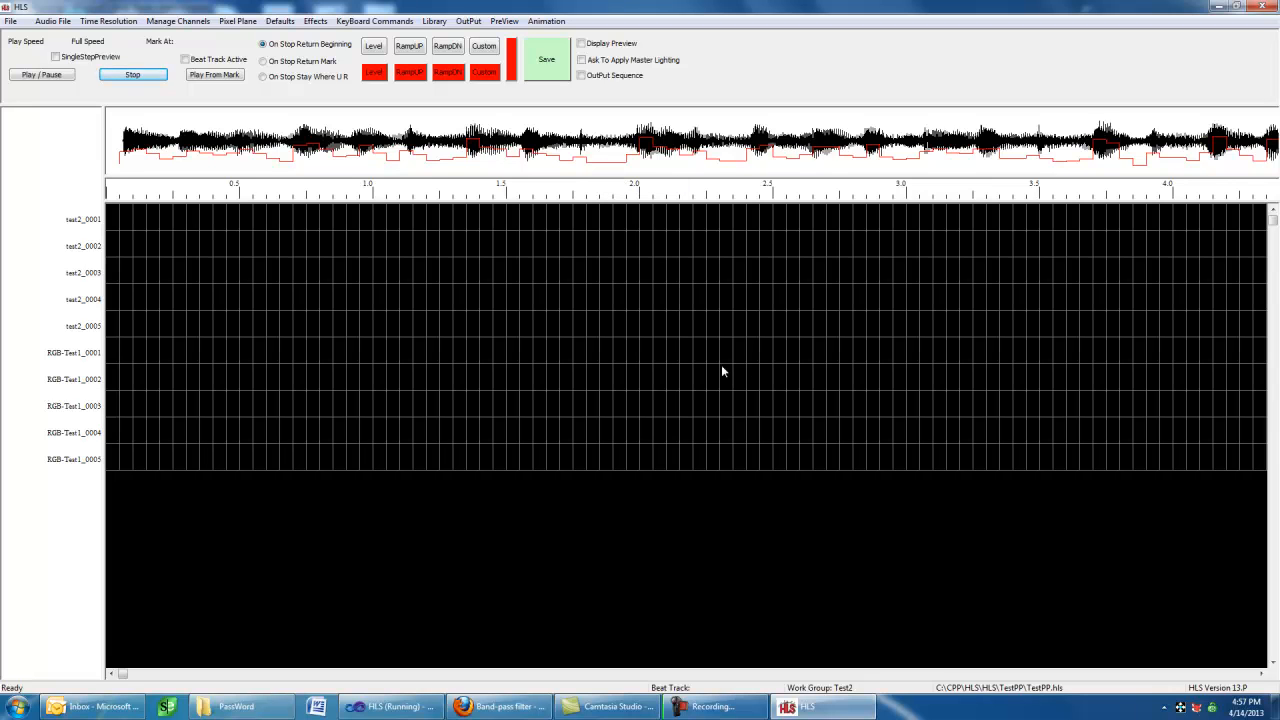
Step: Look through the track up to about 46 seconds, comparing the envelope line with the unfiltered waveform
left_click(671, 352)
key("Page_Down")
key("Page_Down")
key("Page_Down")
key("Page_Down")
key("Page_Down")
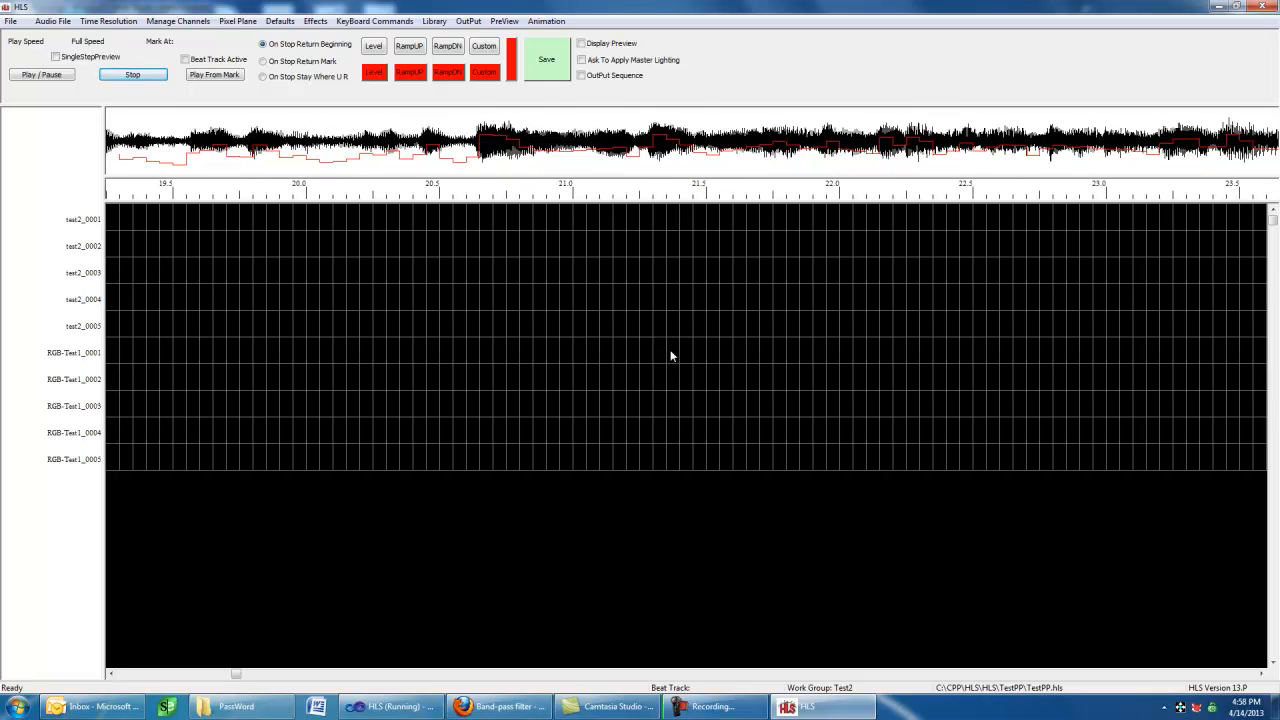
key("Page_Down")
key("Page_Down")
key("Page_Down")
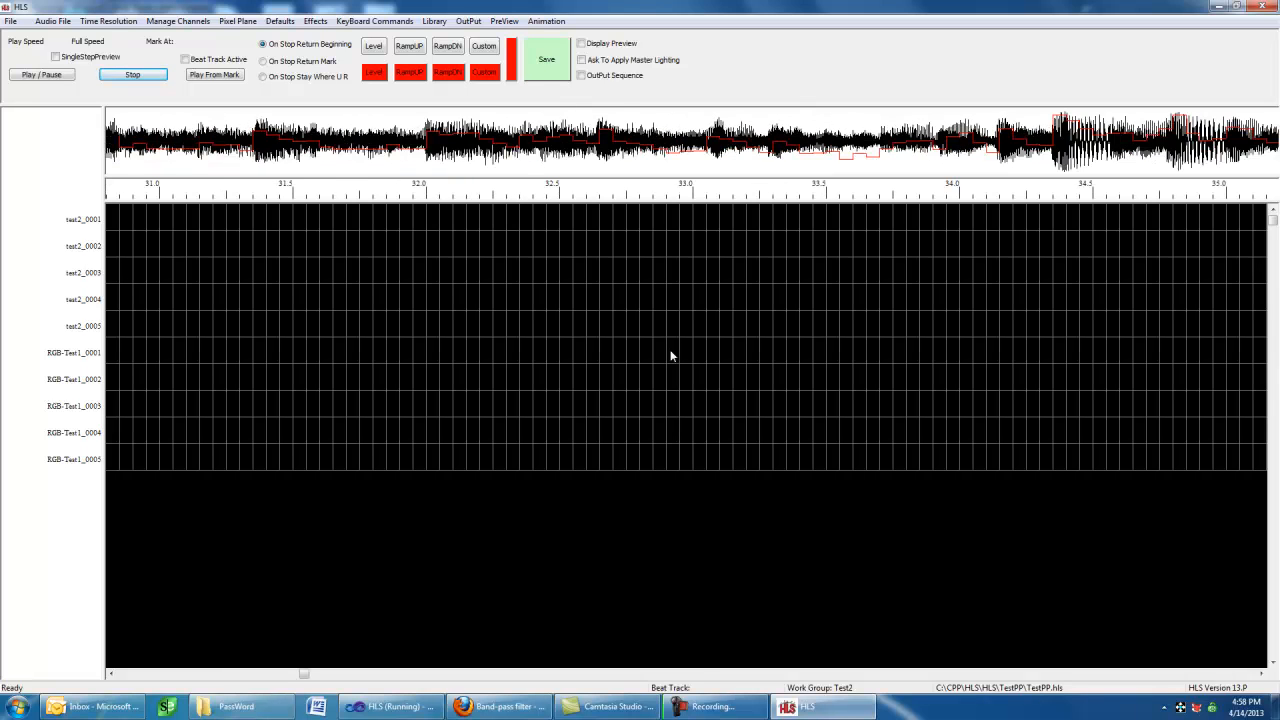
key("Page_Down")
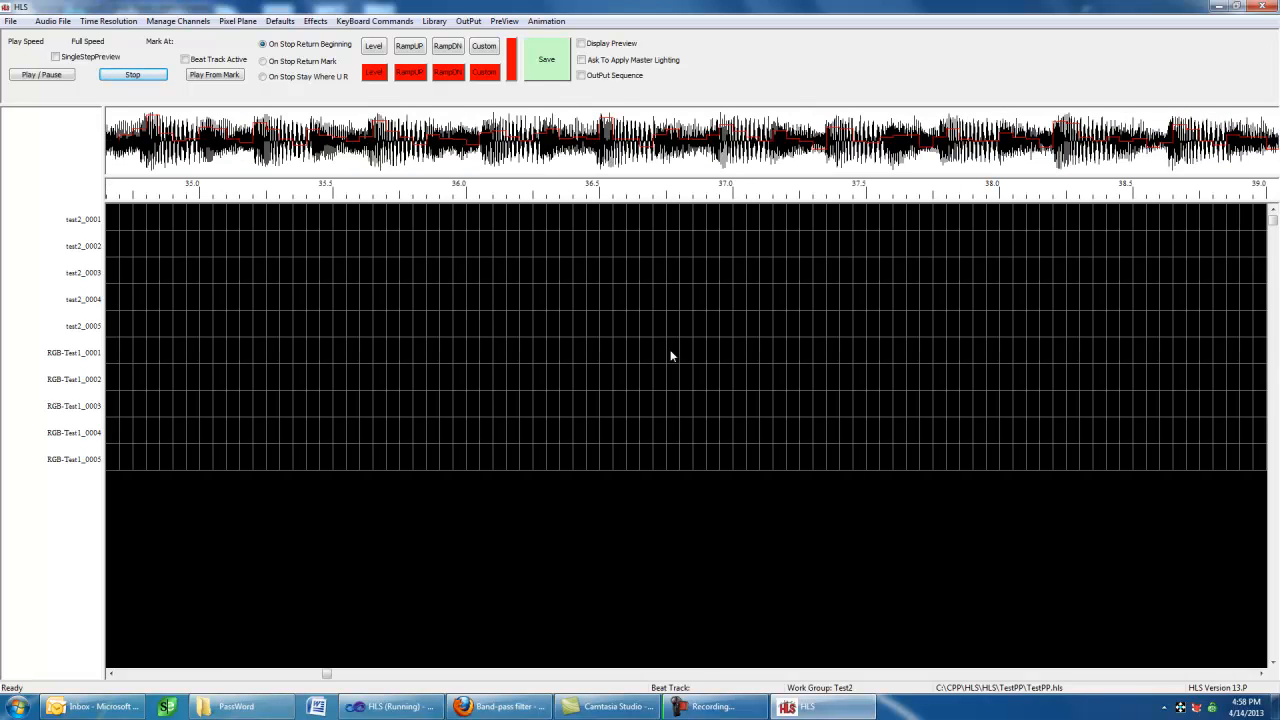
key("Page_Down")
key("Page_Down")
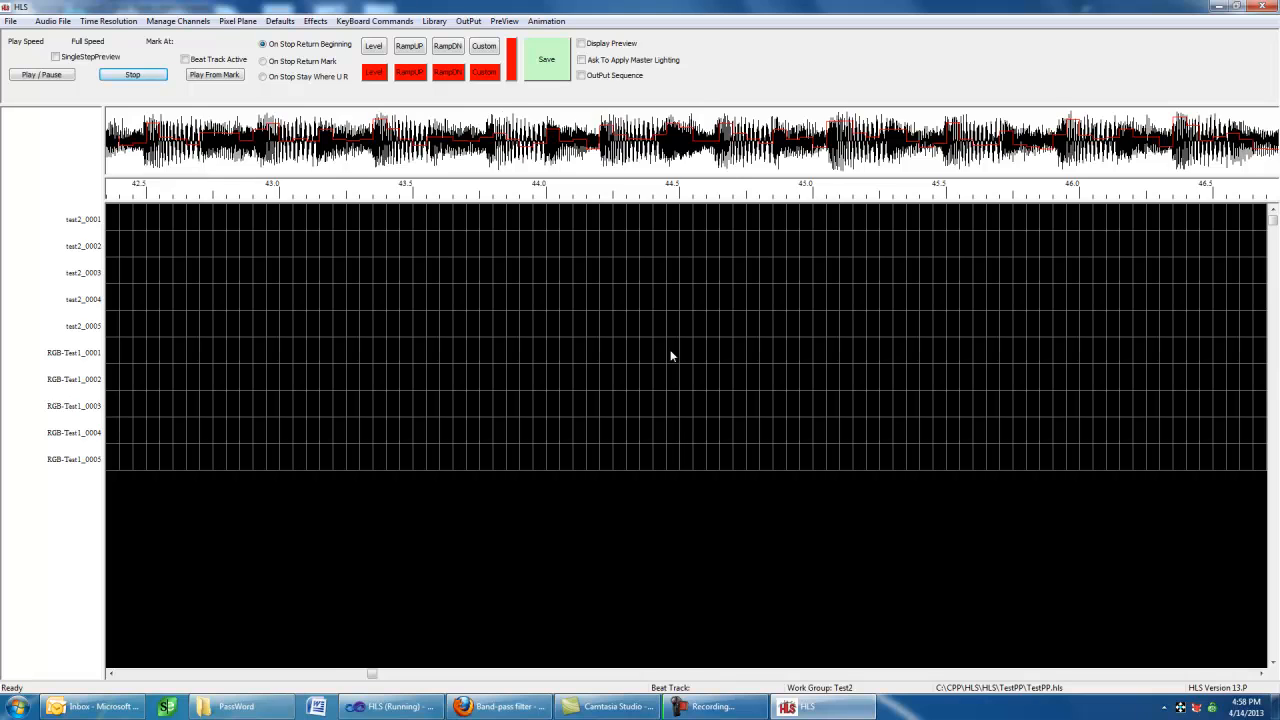
key("Page_Up")
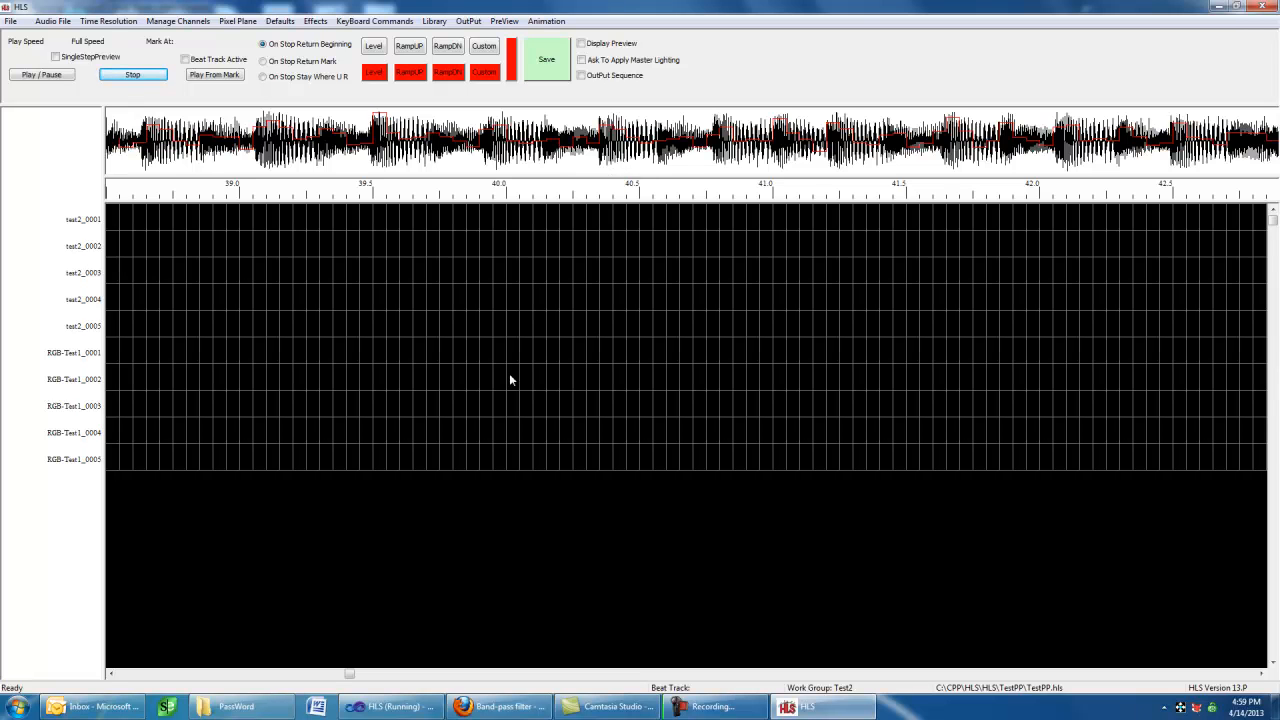
Step: Switch to Firefox and examine the introduction and bandwidth diagram of Wikipedia's Band-pass filter article
left_click(524, 712)
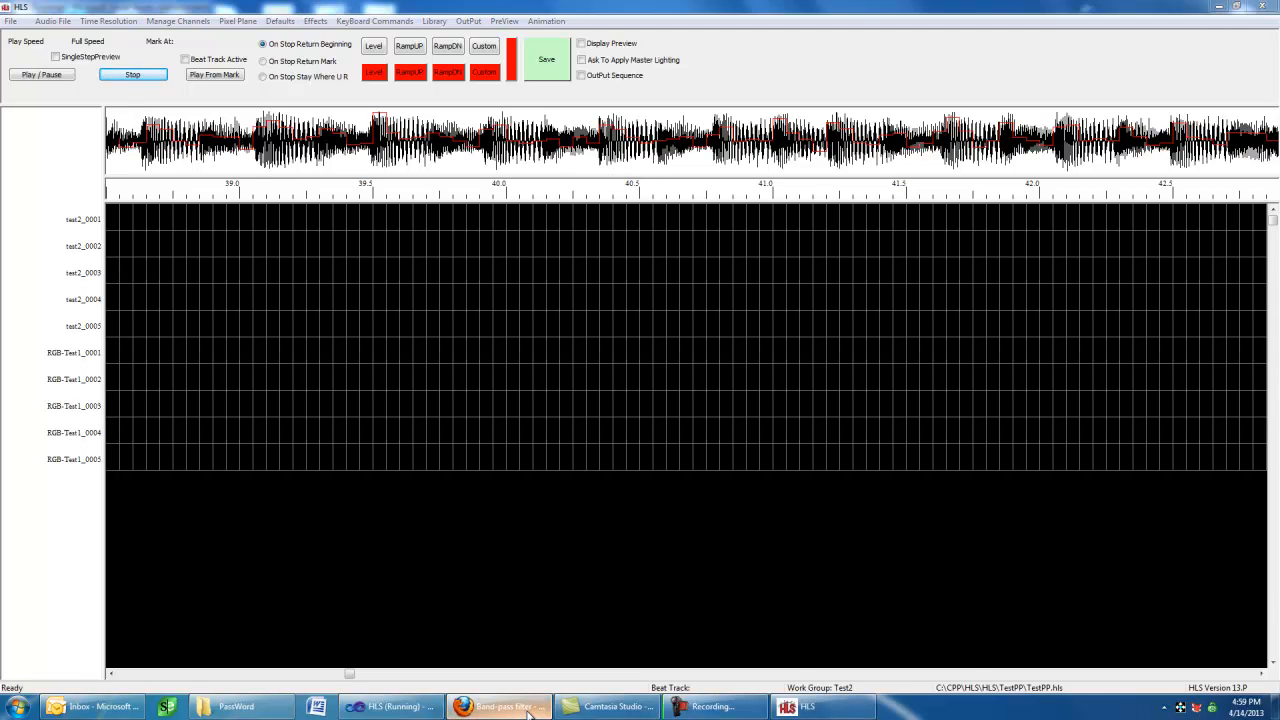
scroll(3, 412, "up", 3)
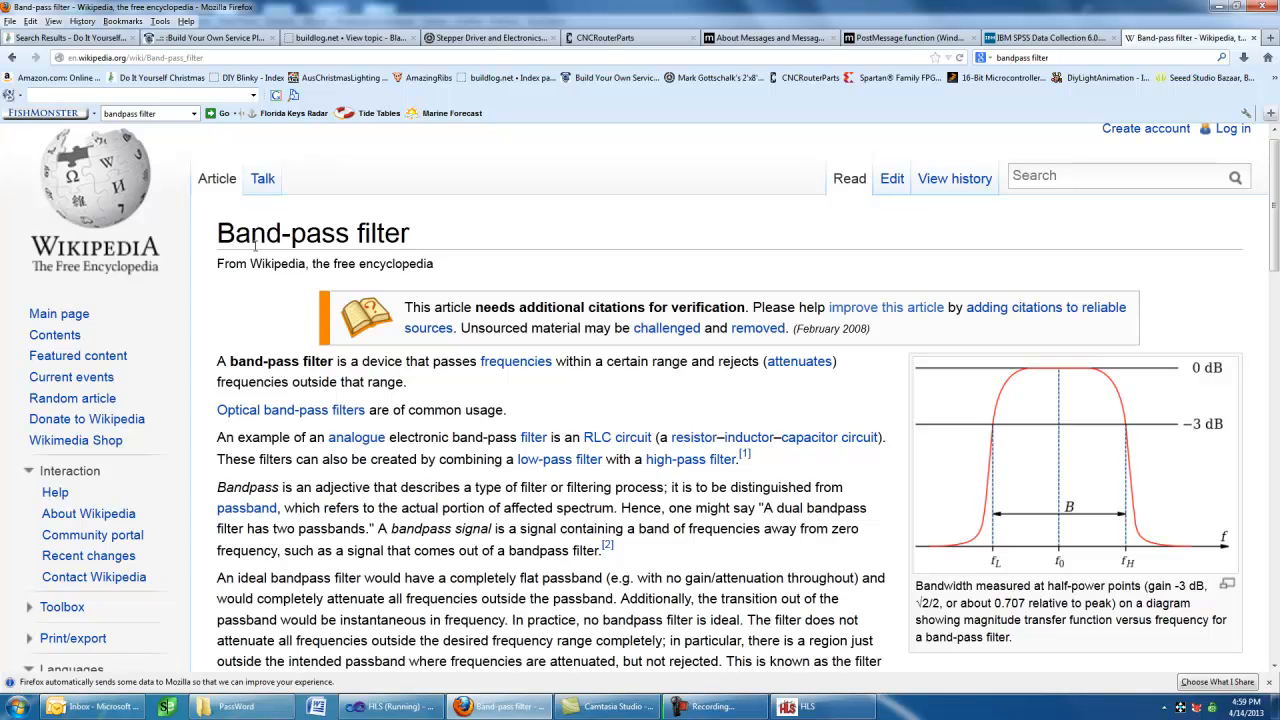
scroll(490, 497, "down", 2)
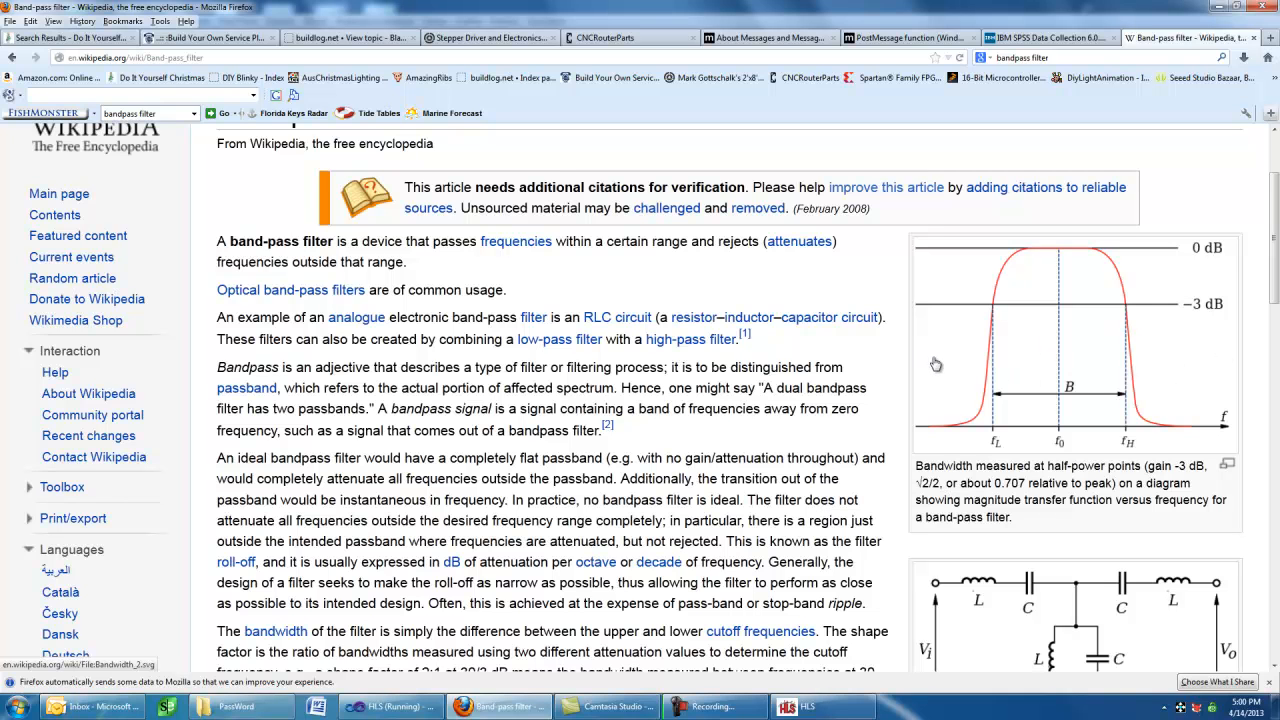
Step: Switch back to HLS and apply the "BandPass - Both Hi and Lo Processing" filter to the audio with its preset parameters
left_click(385, 707)
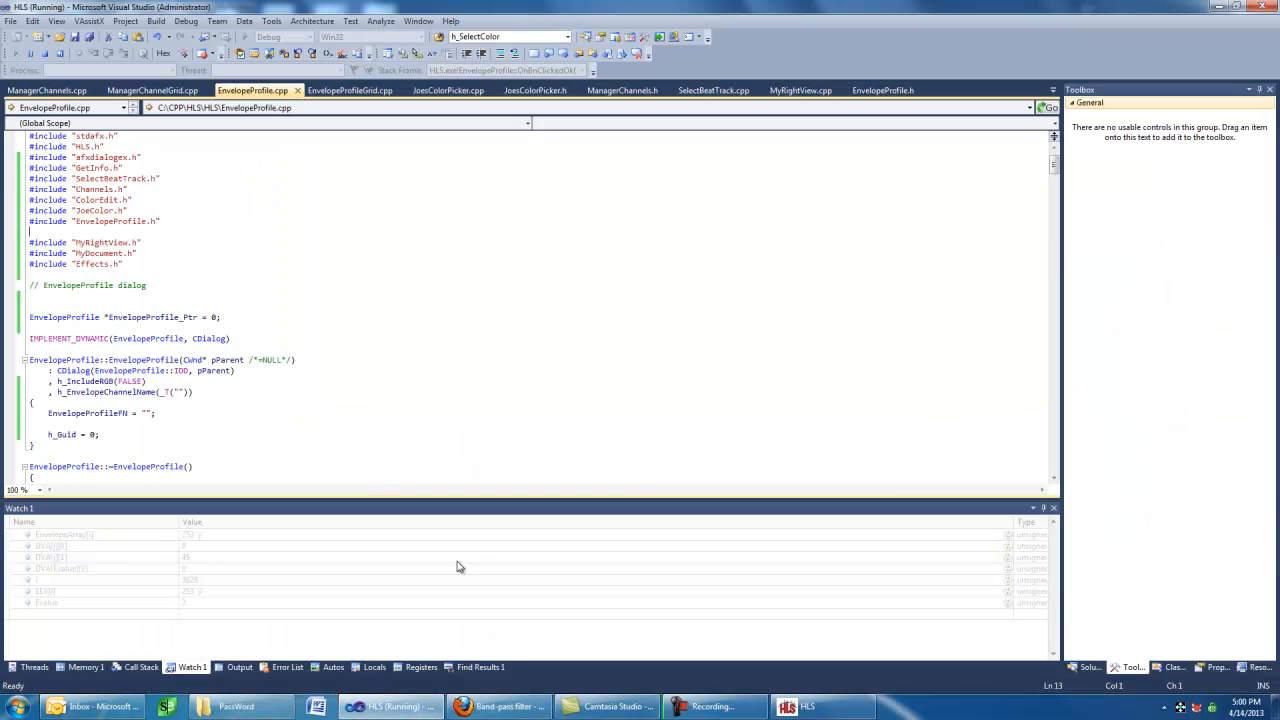
left_click(740, 708)
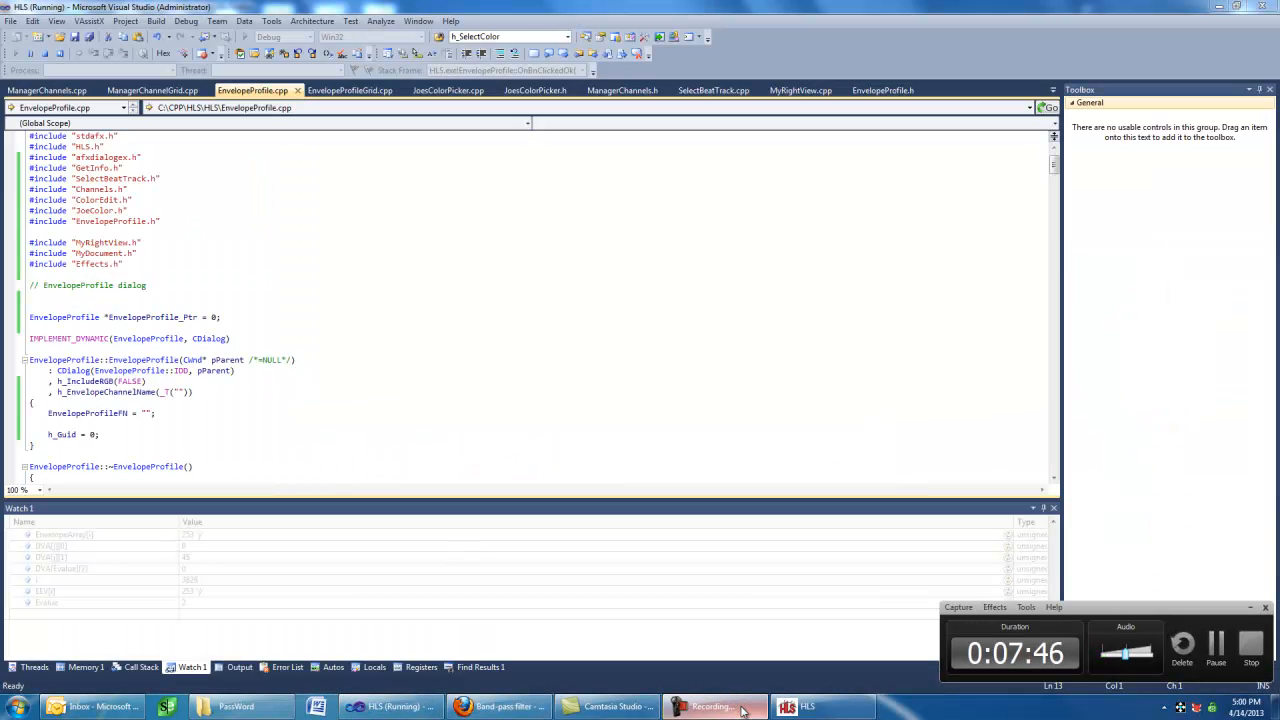
left_click(800, 707)
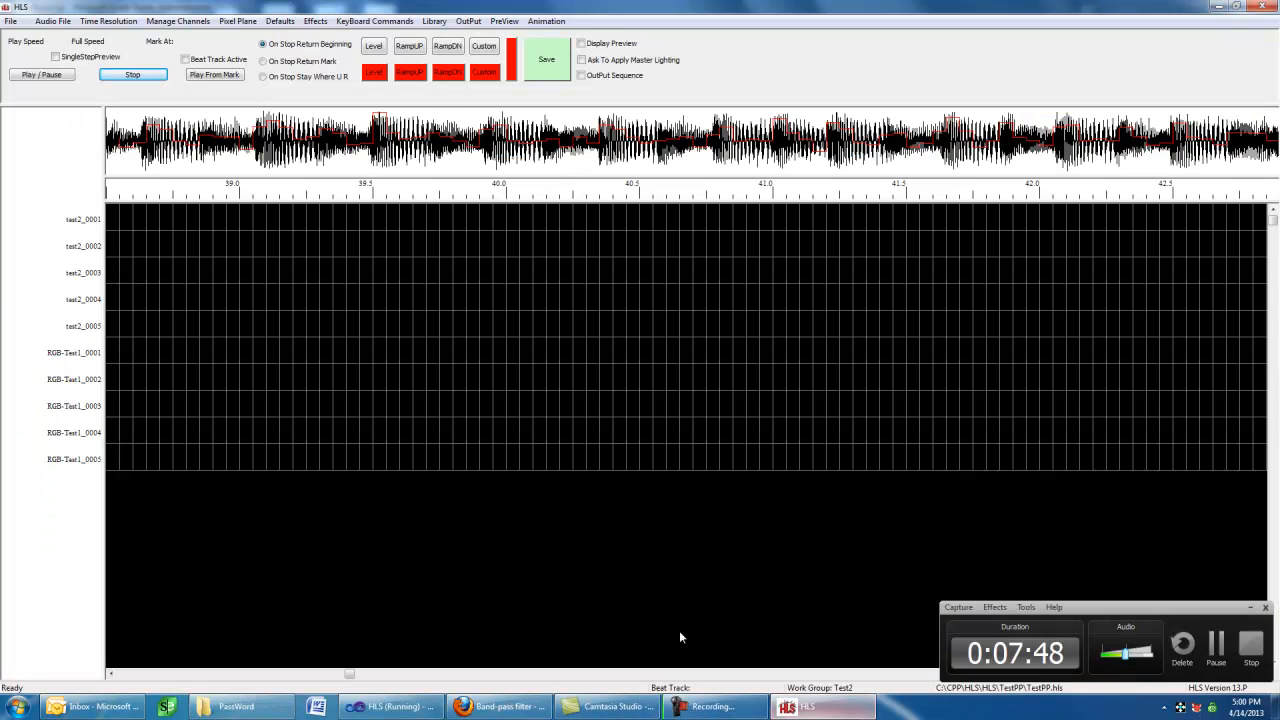
left_click(50, 22)
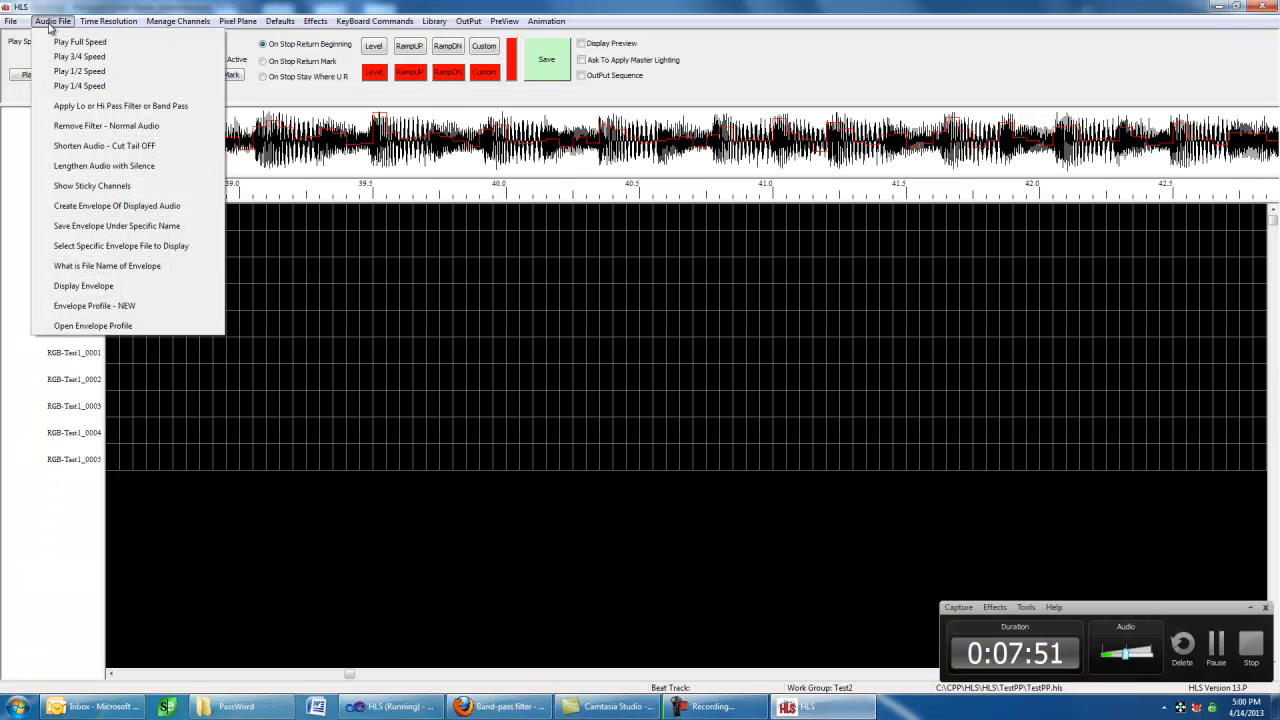
left_click(140, 106)
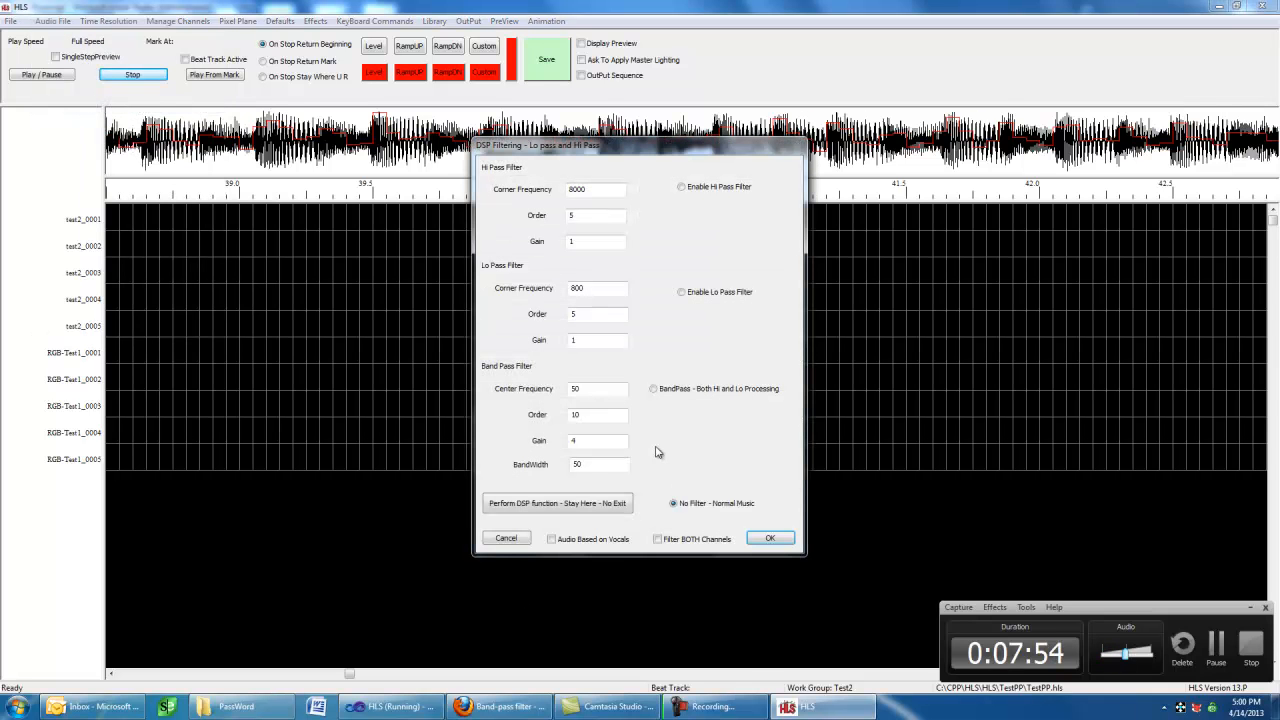
left_click(654, 388)
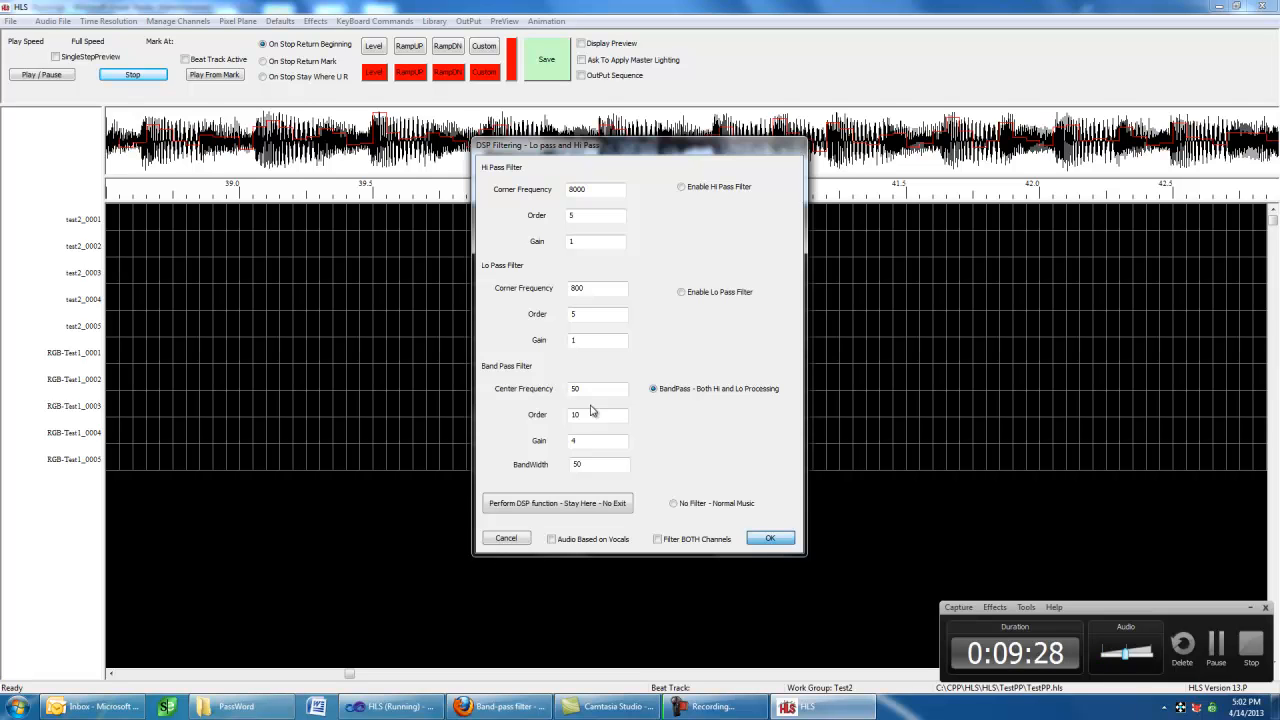
key("Return")
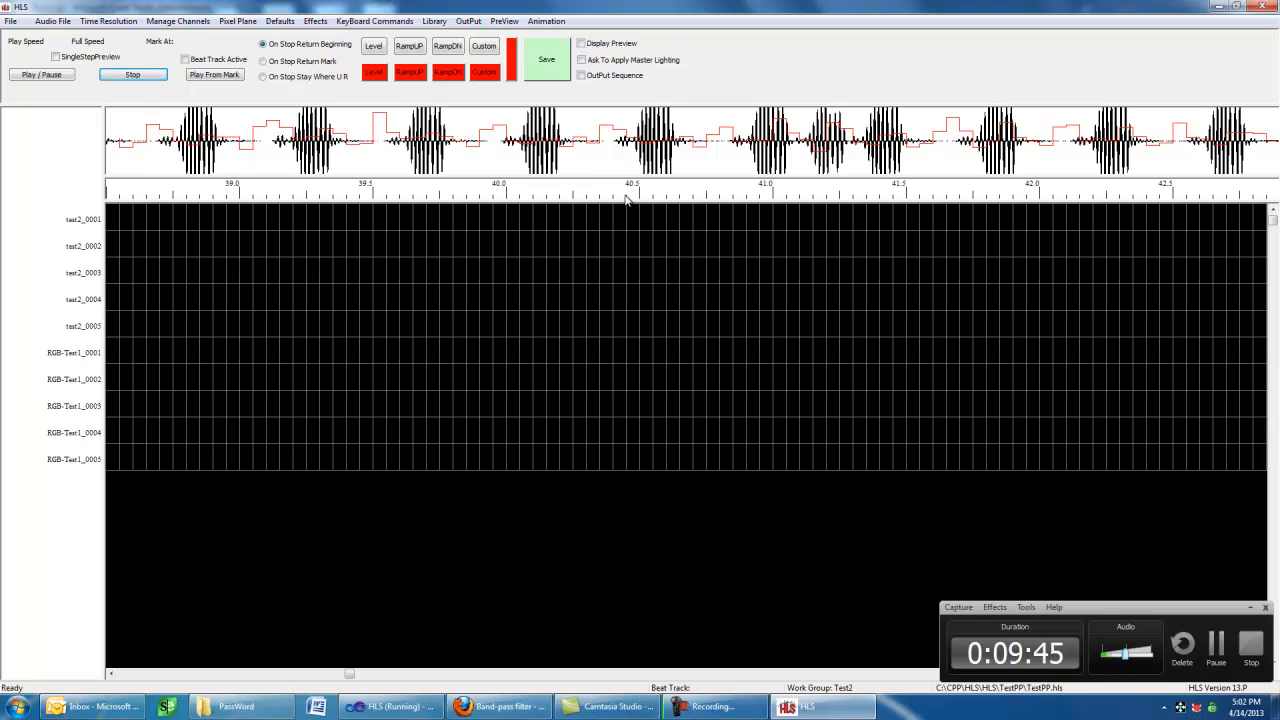
Step: Create an envelope of the band-pass filtered audio and check it against the waveform between about 31 and 39 seconds
left_click(51, 21)
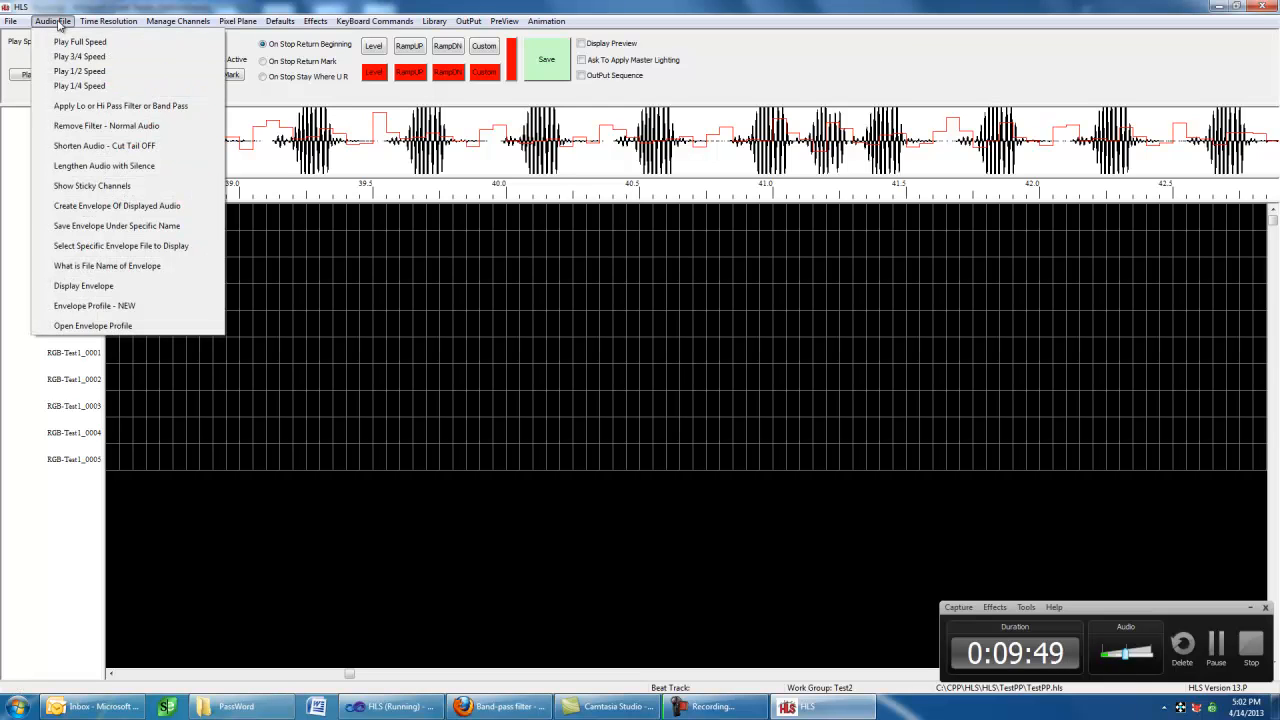
left_click(70, 206)
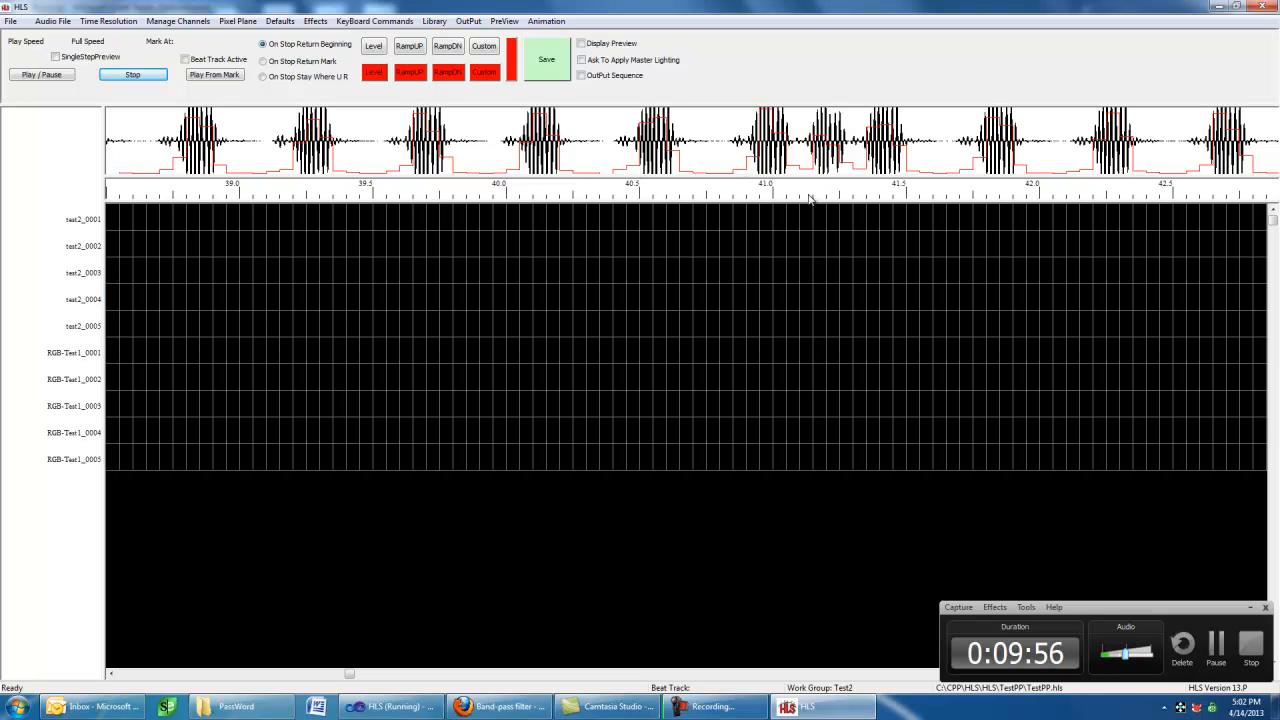
left_click(143, 676)
left_click(143, 676)
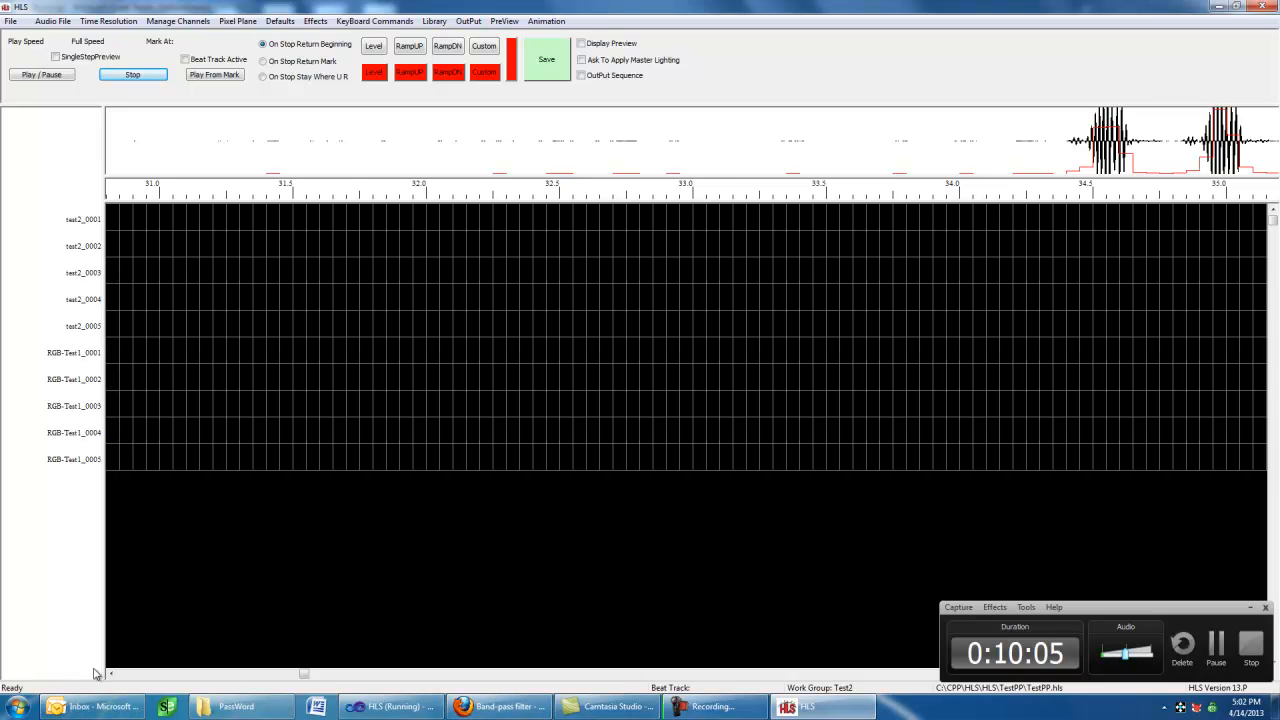
left_click(397, 675)
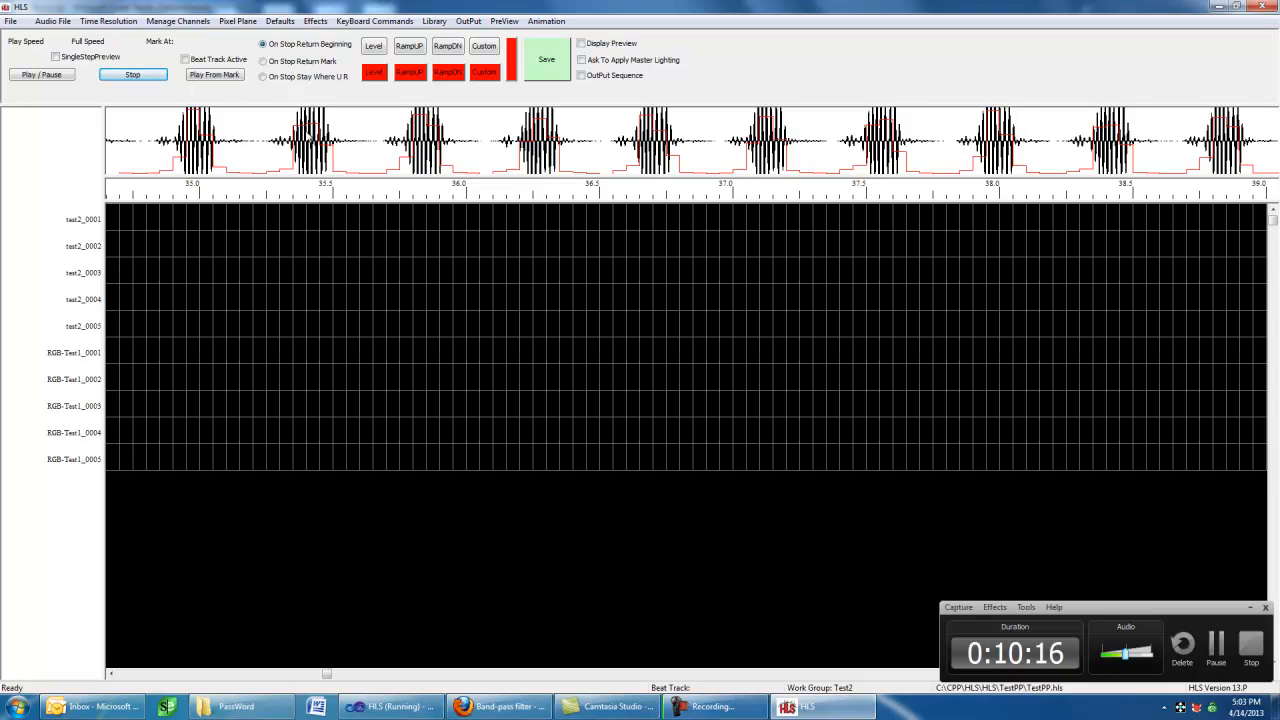
mouse_move(296, 130)
Step: Create a new envelope profile whose first range runs from 0 to 35 with value 0
left_click(46, 22)
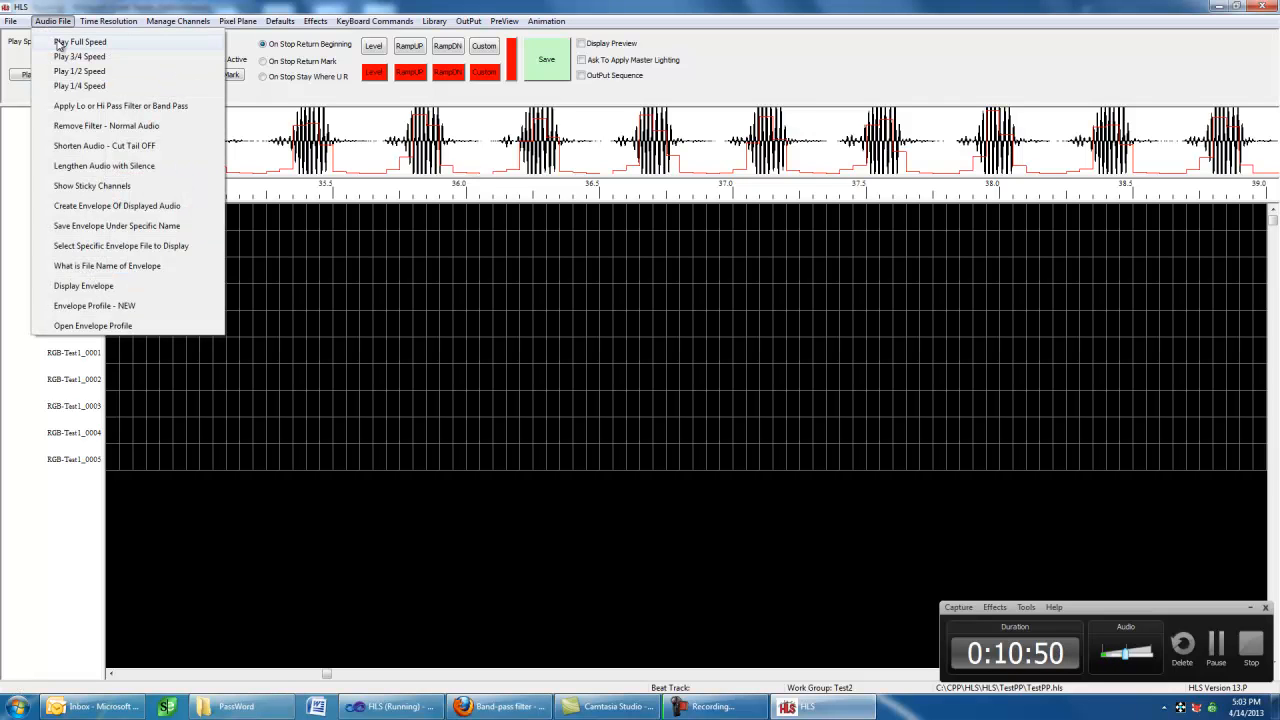
left_click(126, 313)
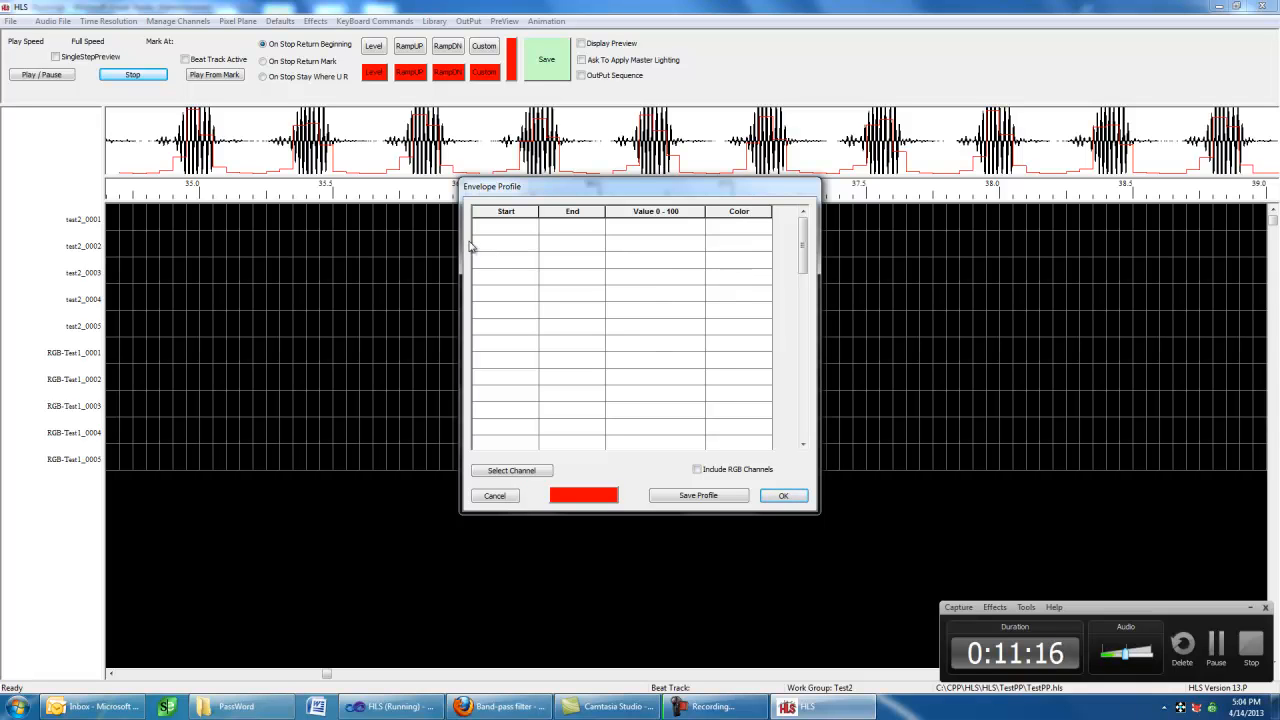
left_click(502, 232)
type("0")
left_click(571, 234)
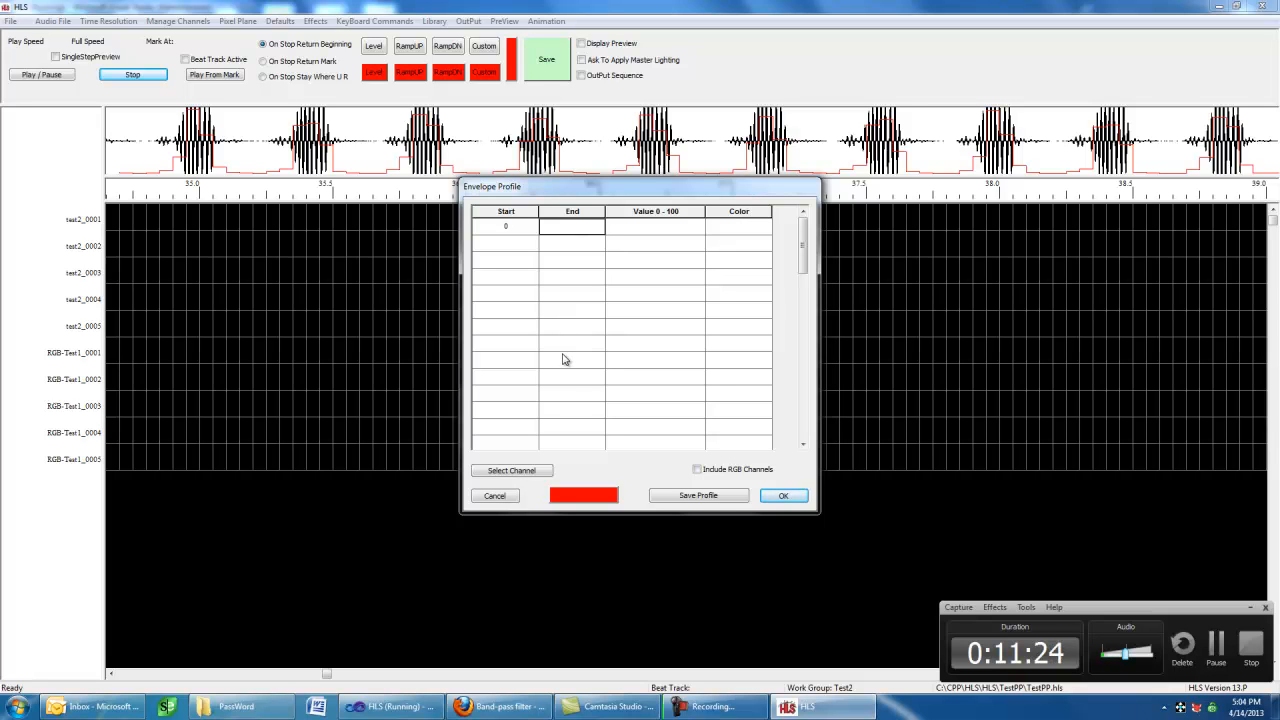
type("35")
left_click(658, 229)
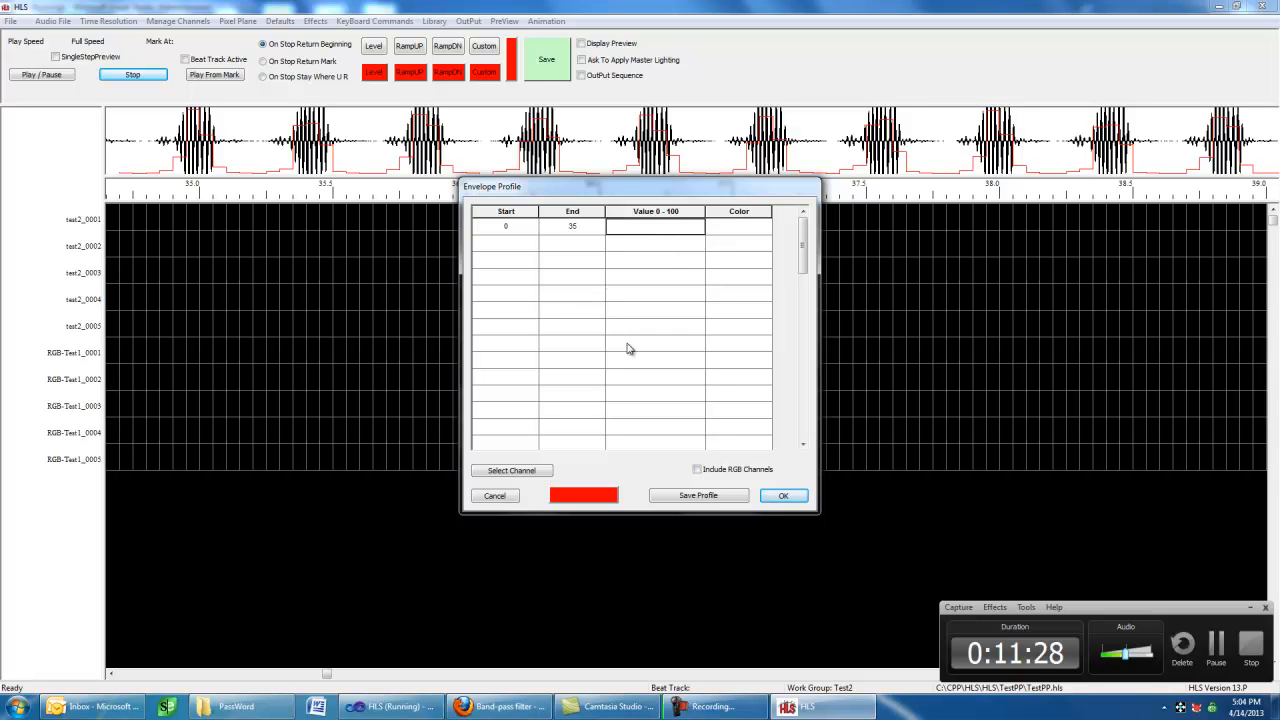
type("0")
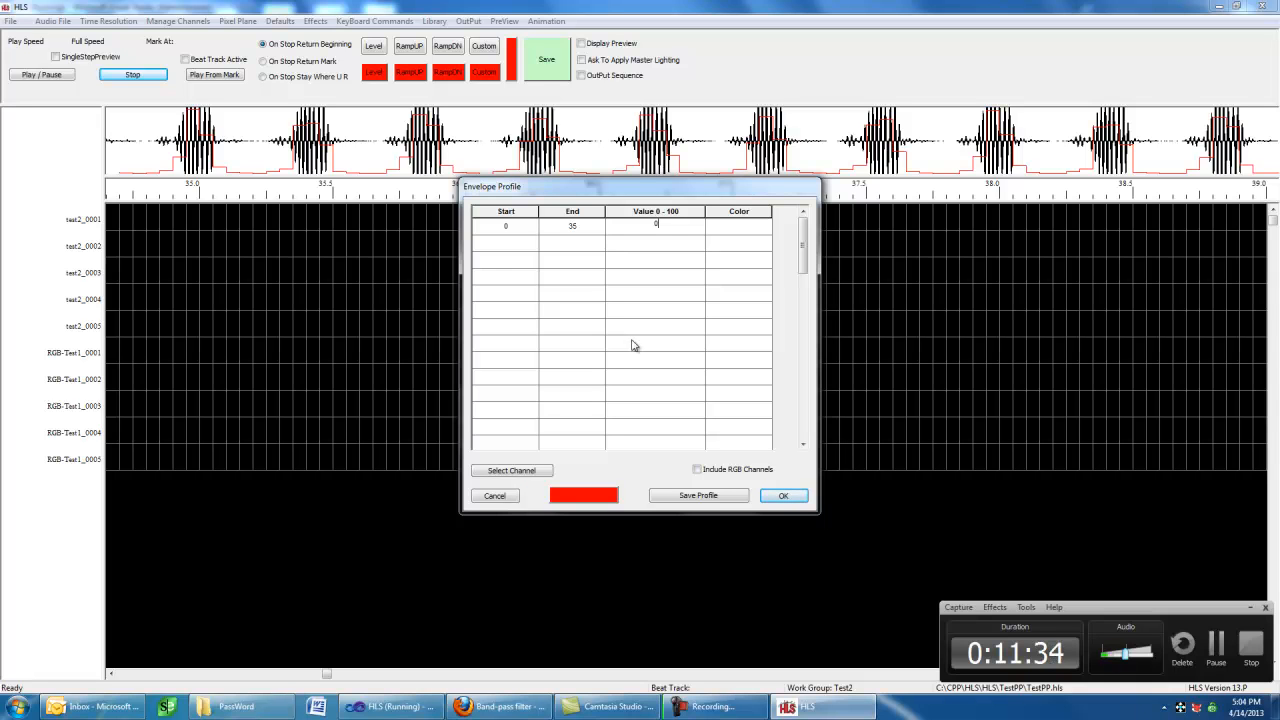
Step: Add a second range to the envelope profile from 36 to 100 with value 100
left_click(506, 250)
type("36")
left_click(571, 248)
type("100")
left_click(655, 246)
type("100")
Step: Save the envelope profile under the file name TestEnvelopeProfile
left_click(701, 496)
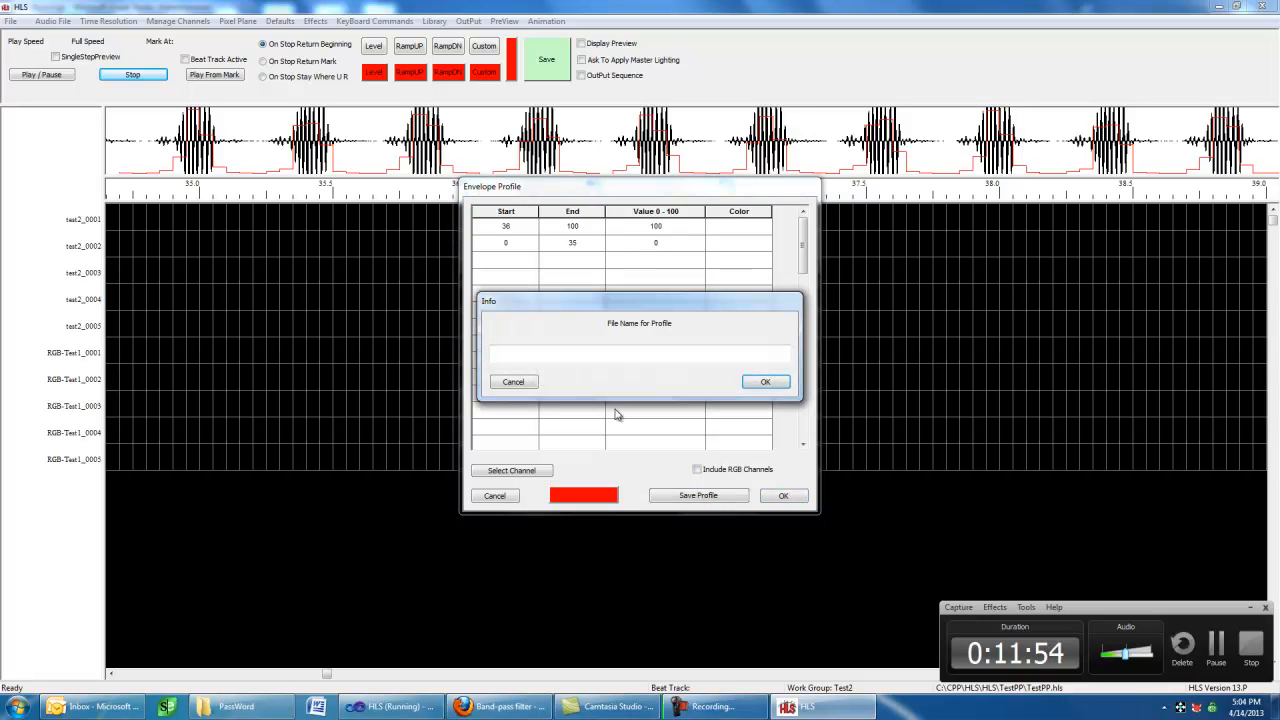
left_click(619, 357)
type("Test")
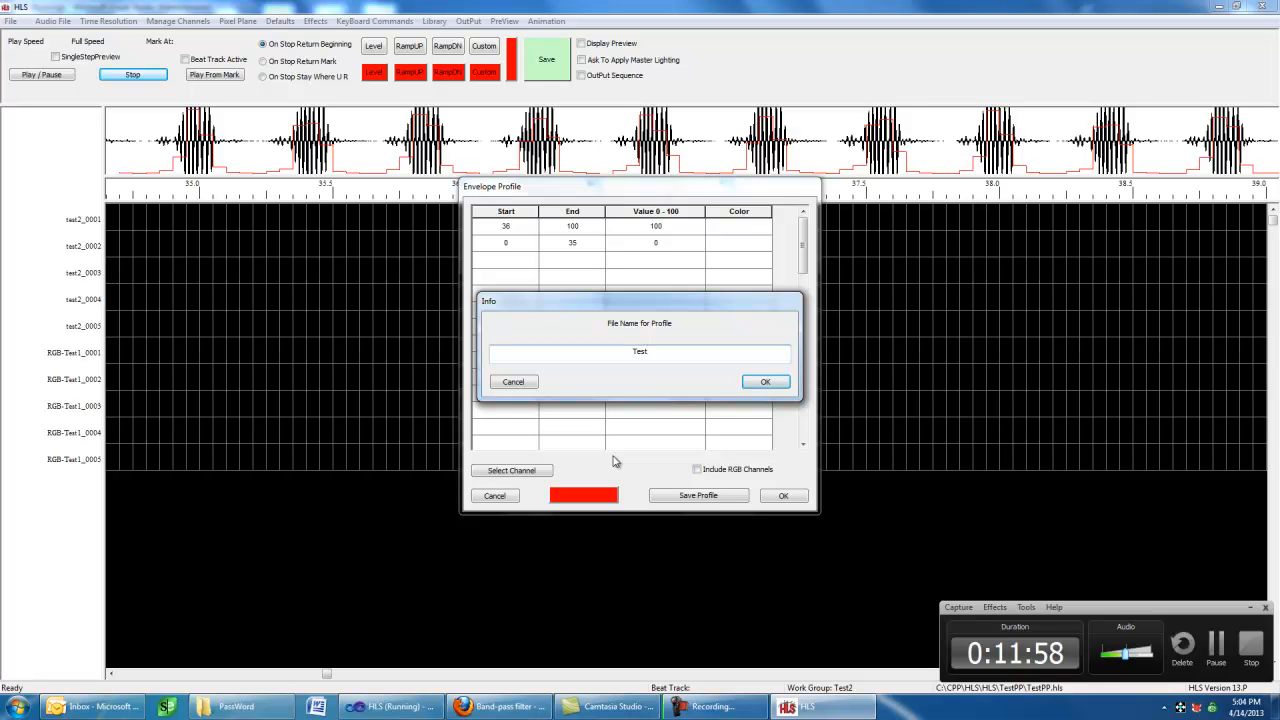
type("Envelope")
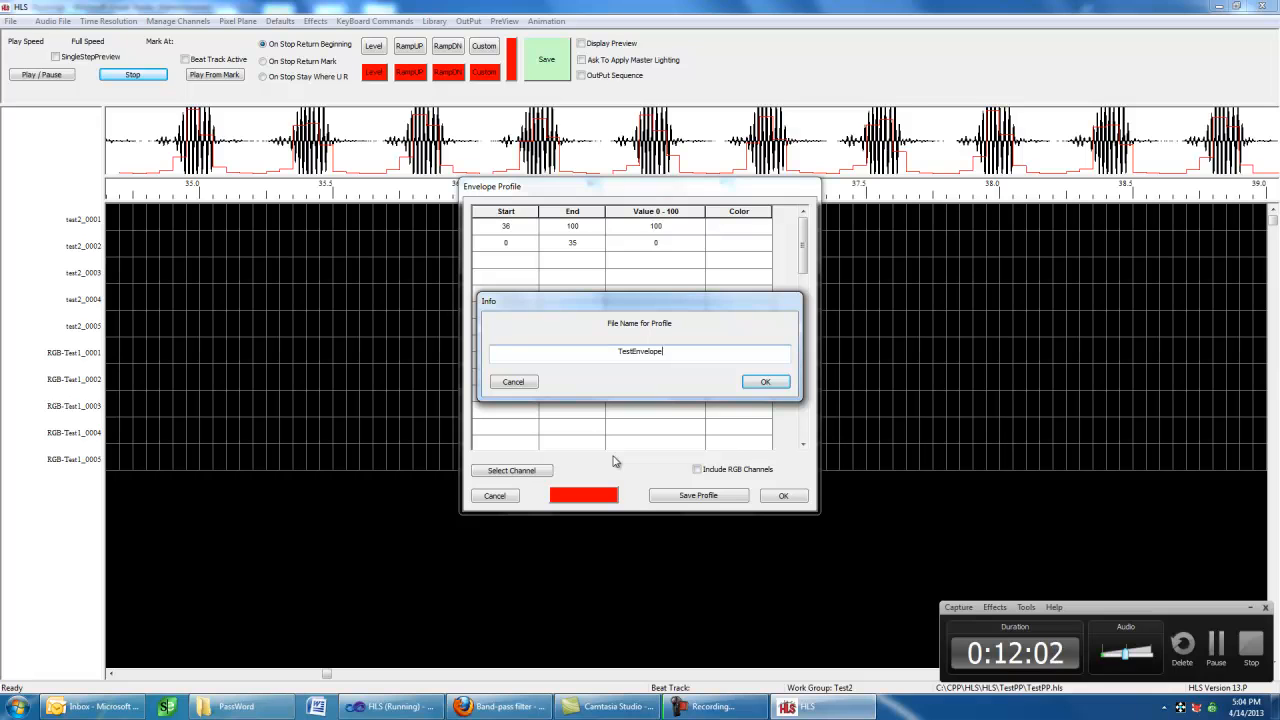
type("Profile")
left_click(766, 382)
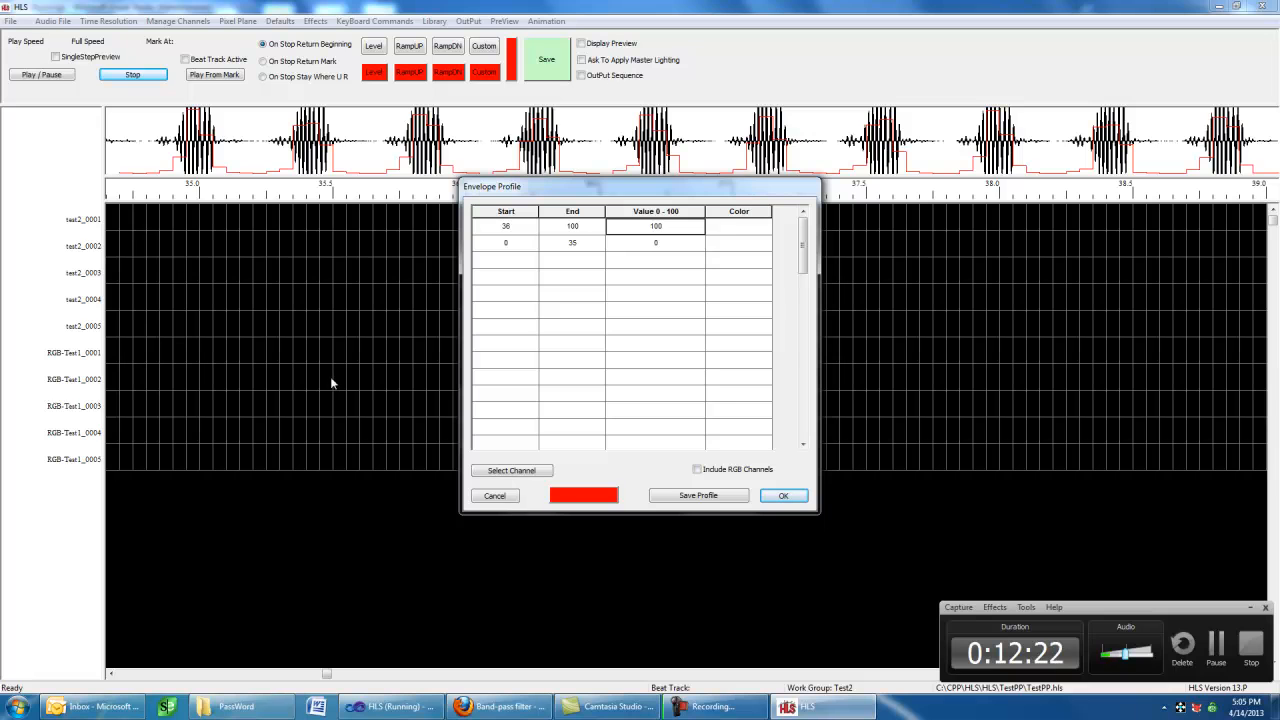
Step: Assign the profile to channel test2_0001 and build its effects, replacing all existing effects on that channel
left_click(540, 471)
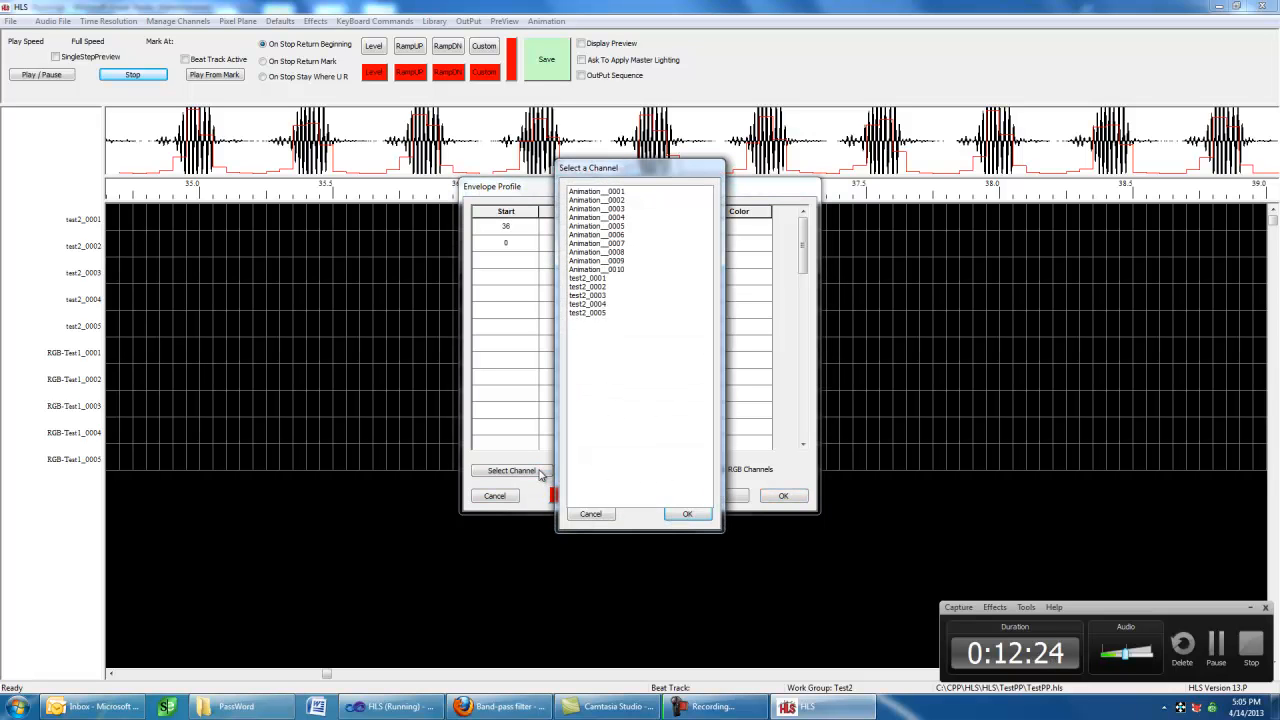
left_click(604, 278)
left_click(688, 515)
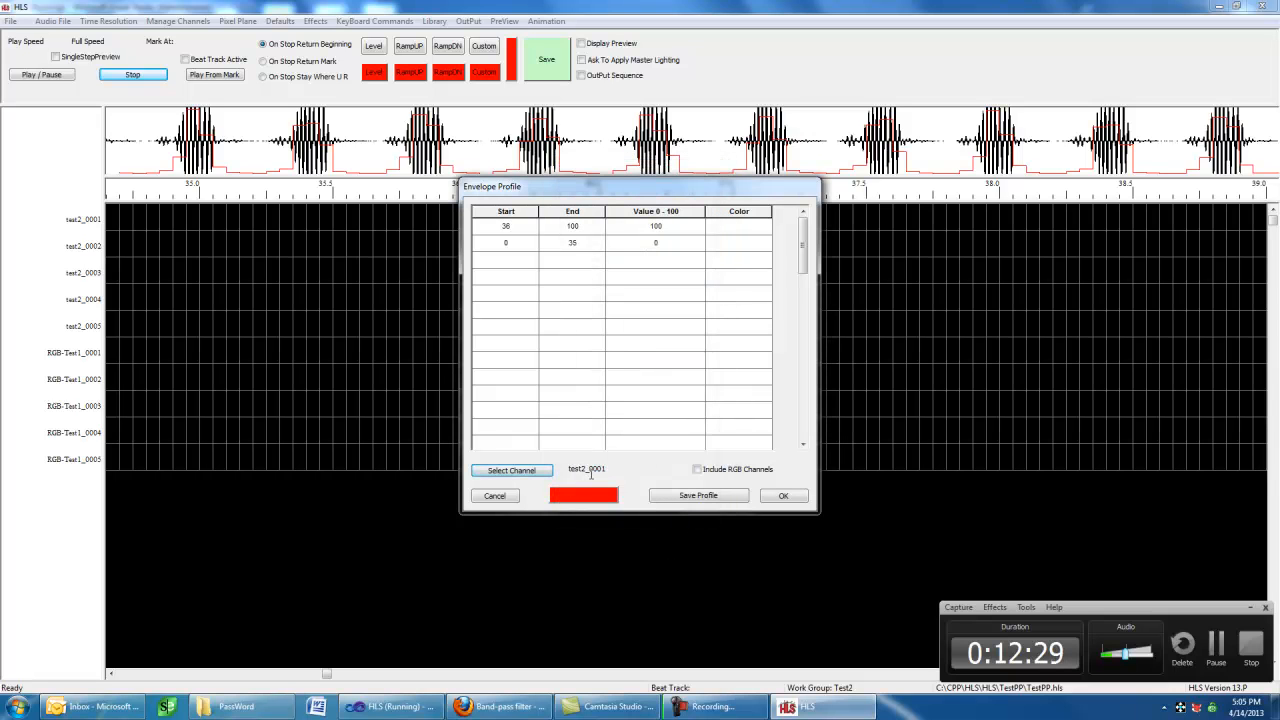
left_click(784, 497)
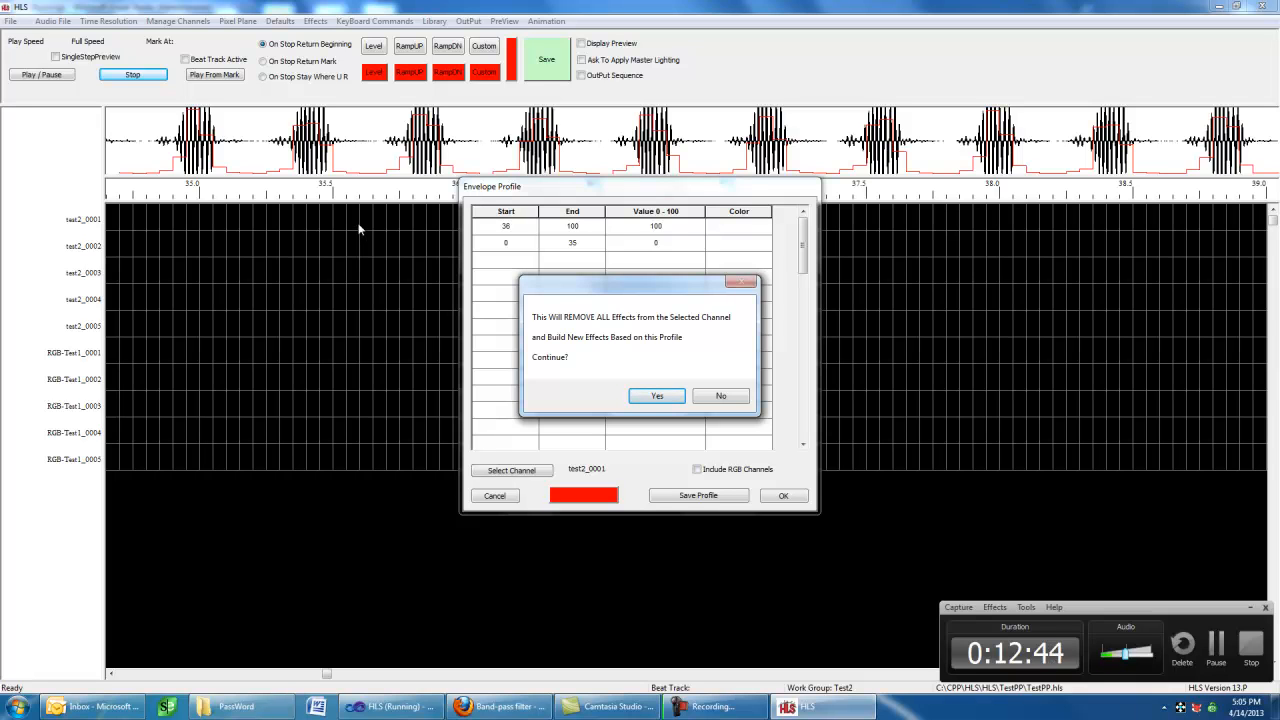
left_click(662, 396)
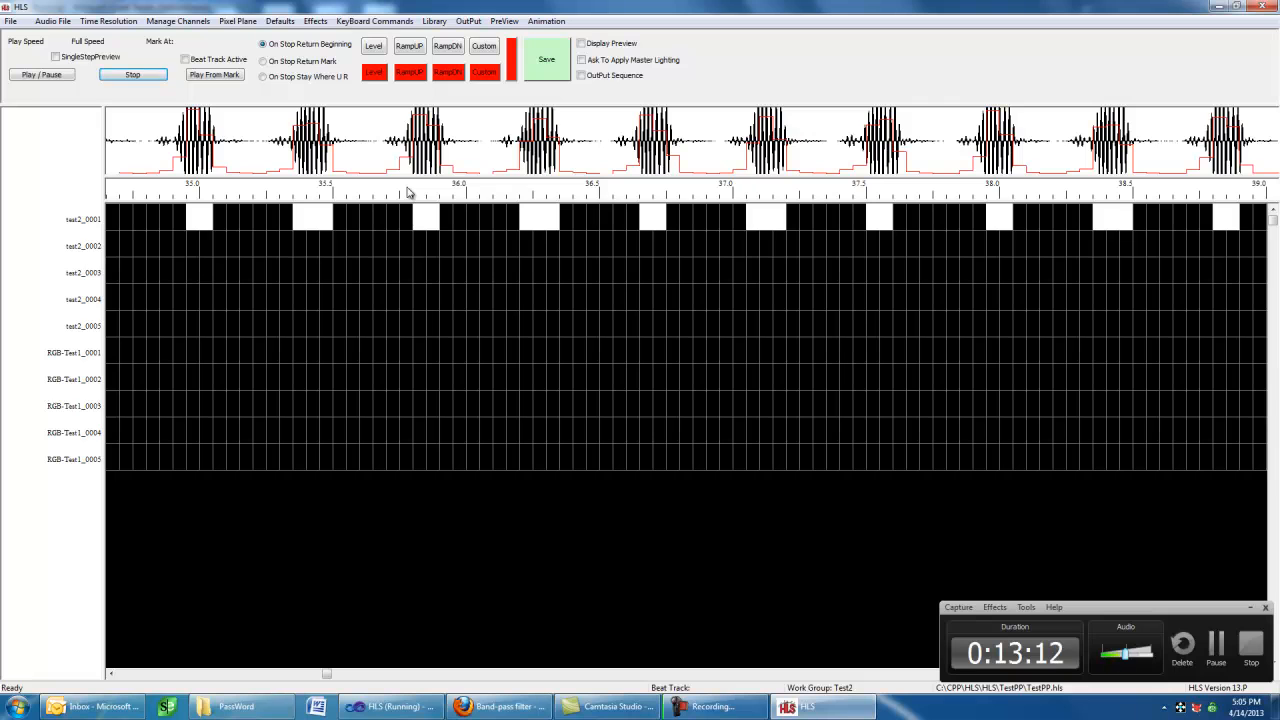
Step: Start another new envelope profile with a first range from 0 to 35 at value 0
left_click(54, 22)
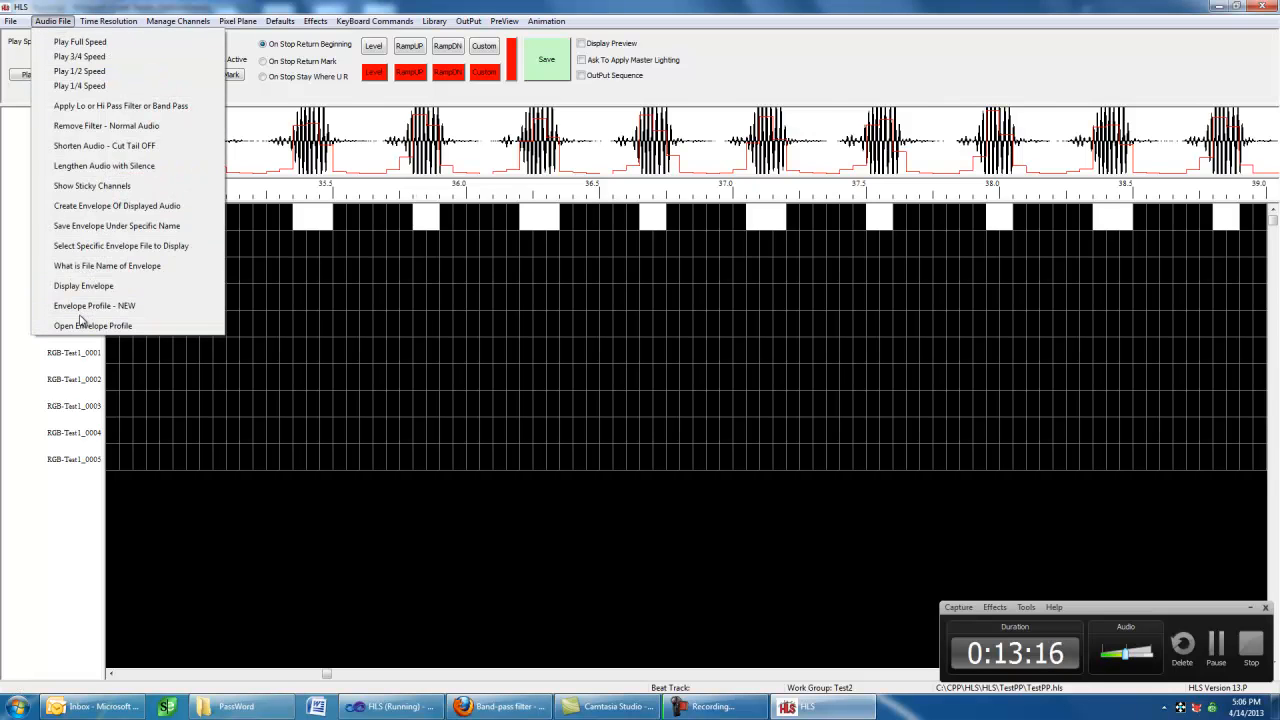
left_click(152, 309)
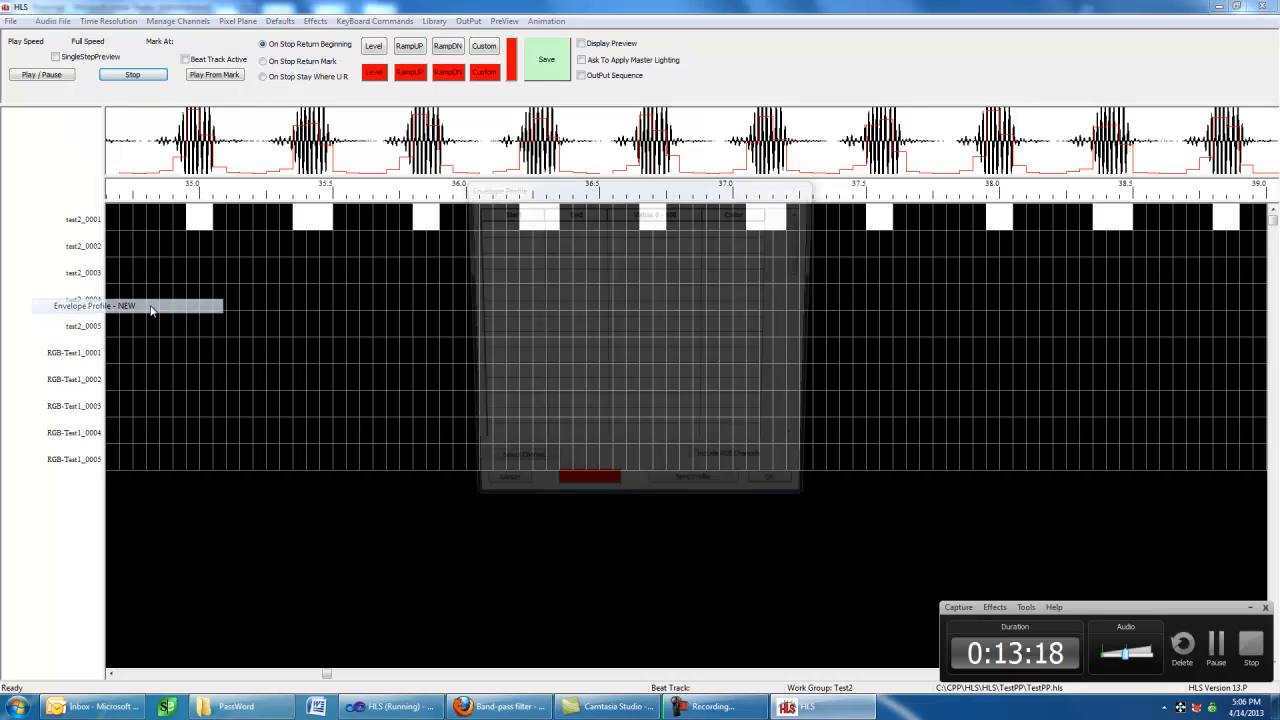
left_click(499, 230)
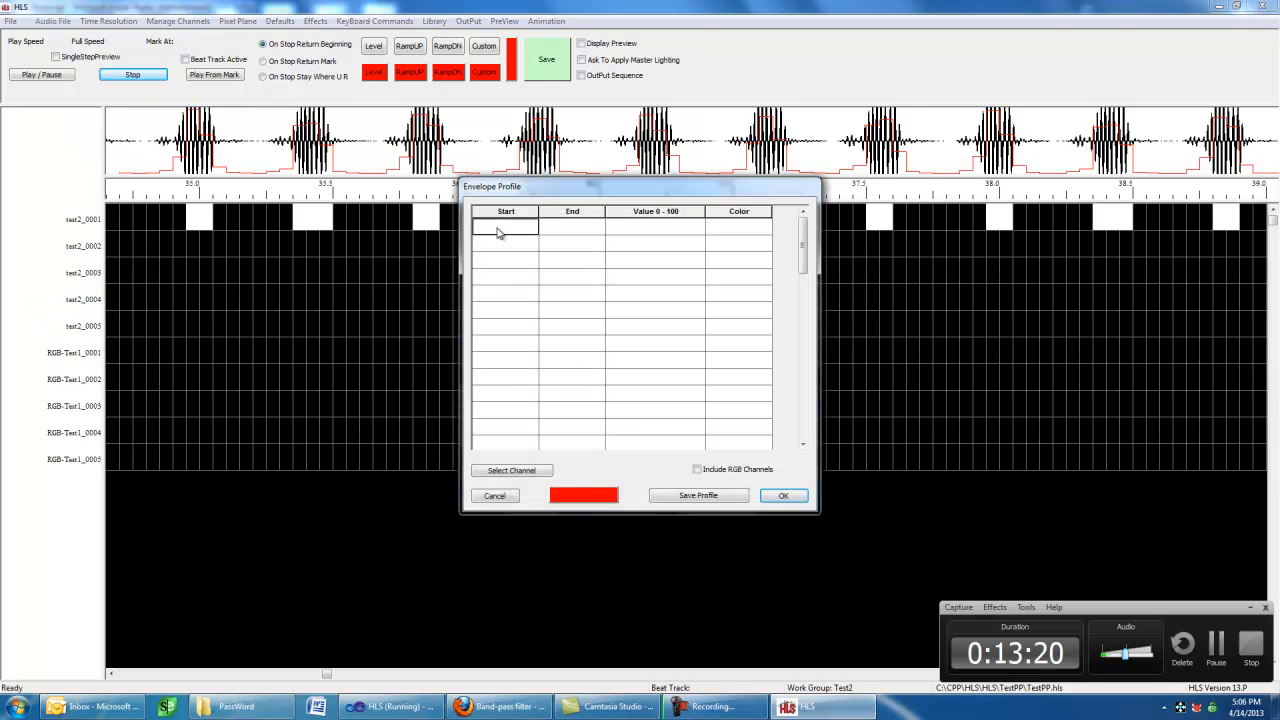
type("0")
left_click(577, 228)
type("35")
left_click(668, 231)
type("0")
Step: Add a second range to the new profile from 36 to 55 with value 50
left_click(505, 250)
type("3")
left_click(568, 246)
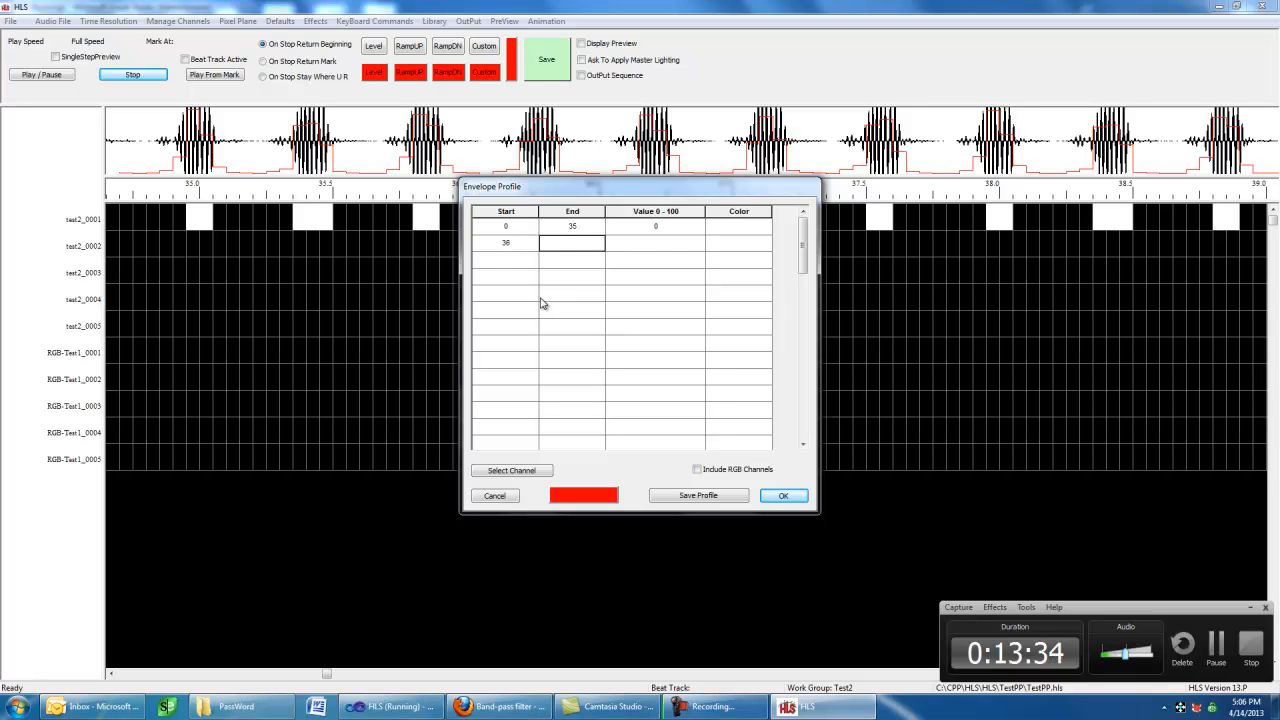
type("55")
left_click(652, 250)
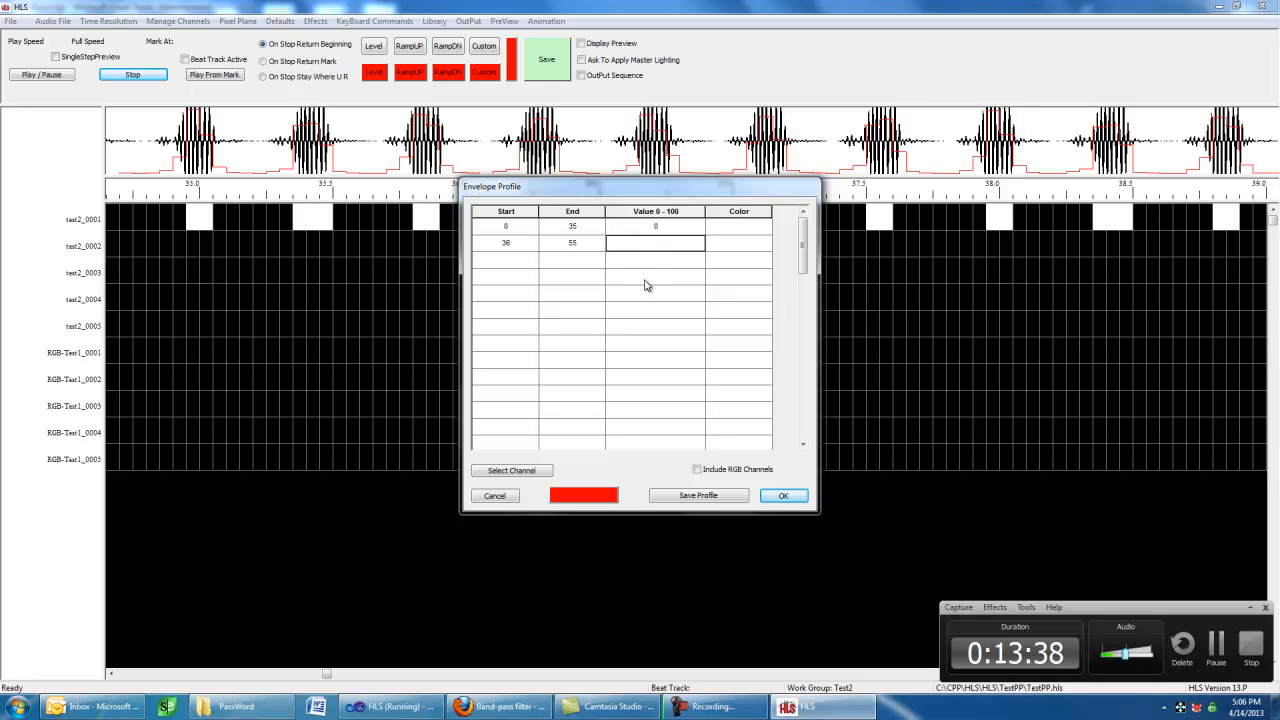
type("50")
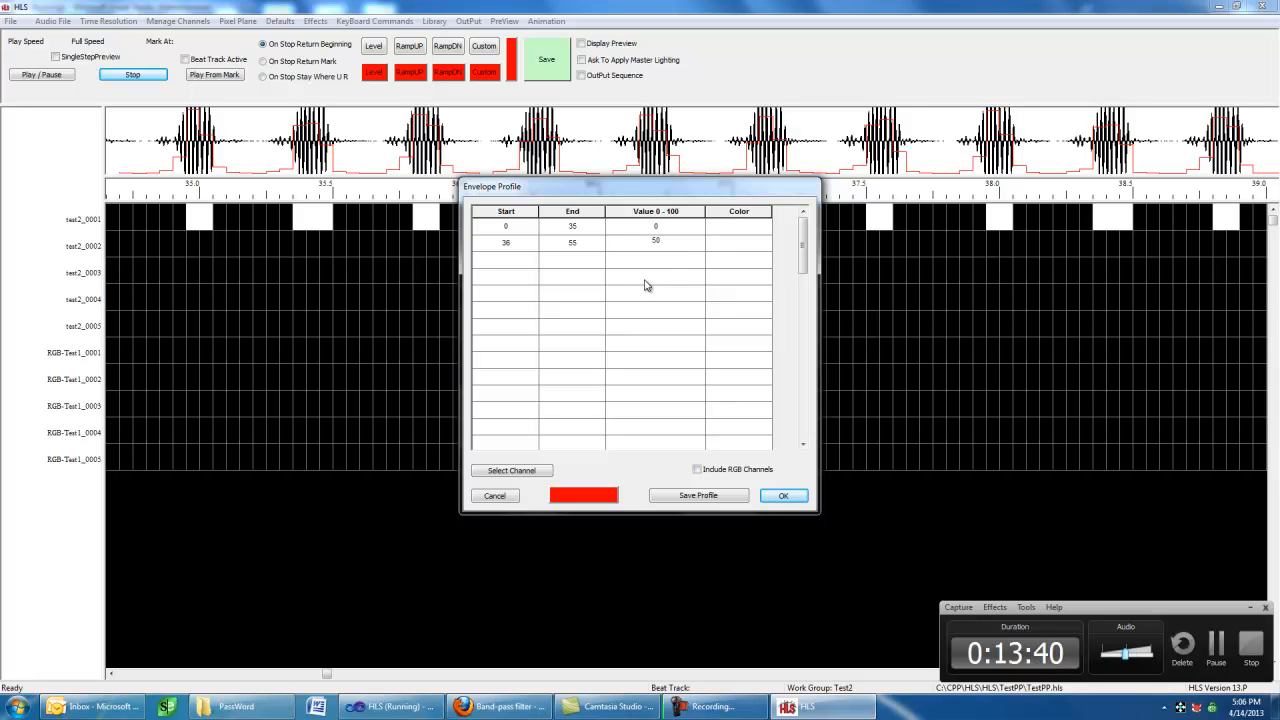
Step: Add a third range to the profile from 55 to 75 with value 75
left_click(512, 267)
type("55")
left_click(575, 265)
type("75")
left_click(652, 262)
type("75")
Step: Add a fourth range to the profile from 76 to 100 with value 100
left_click(506, 284)
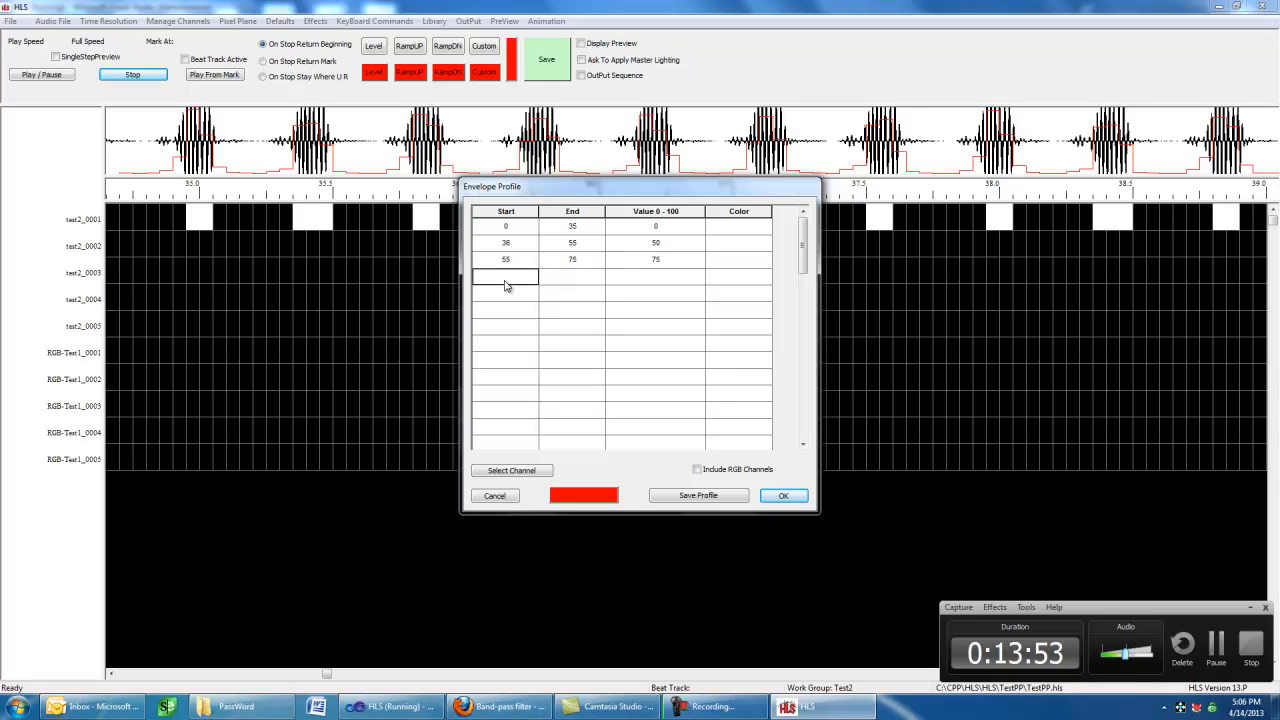
type("2")
left_click(578, 282)
type("100")
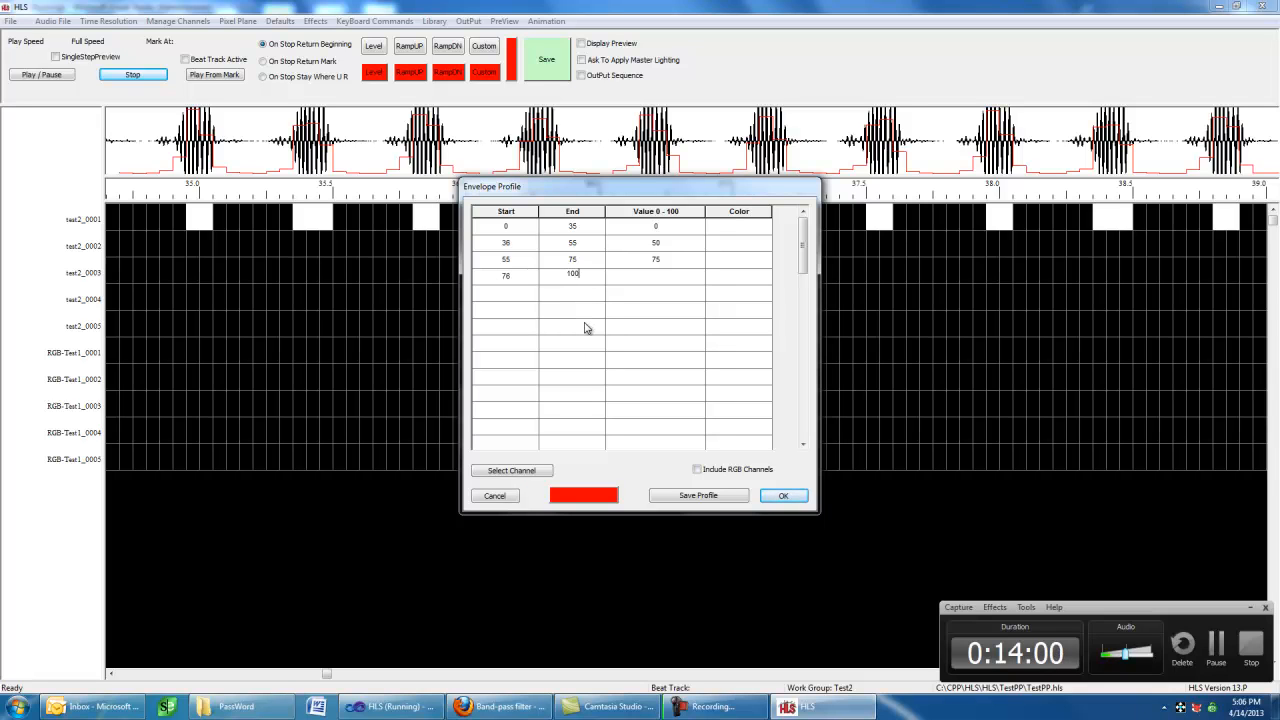
left_click(665, 277)
type("100")
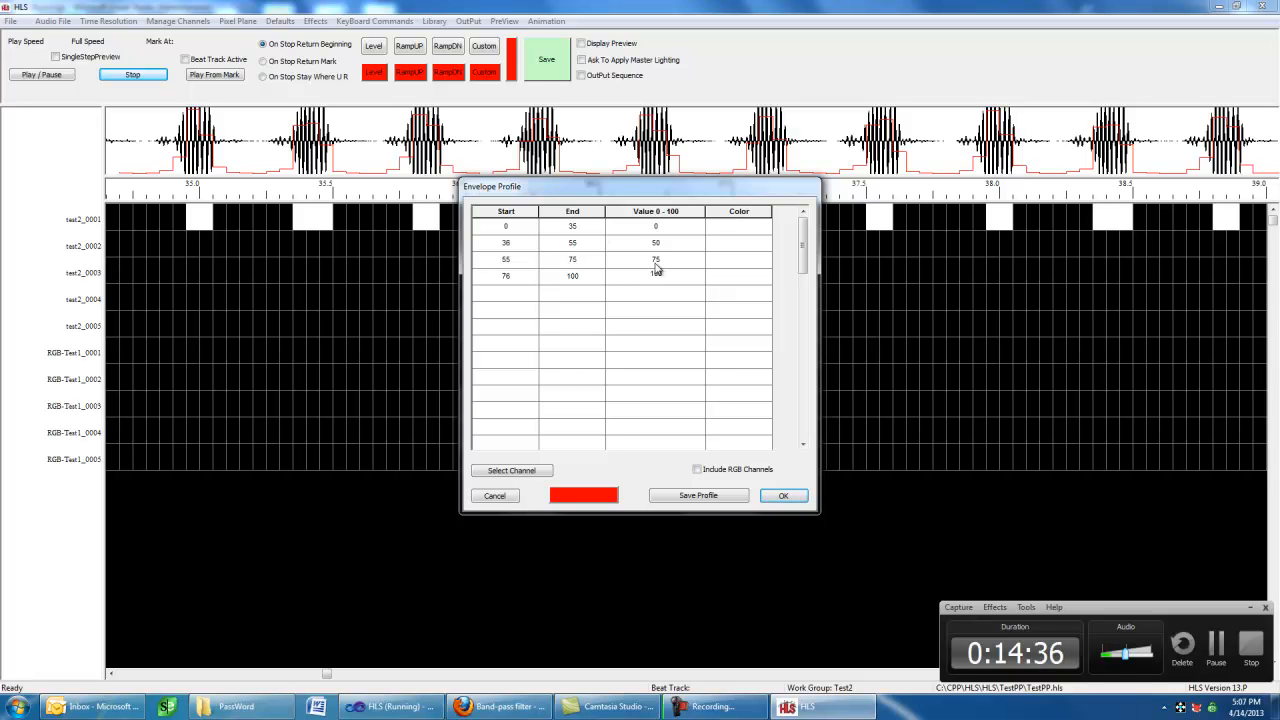
Step: Select test2_0002 as the channel for the four-range envelope profile
left_click(542, 471)
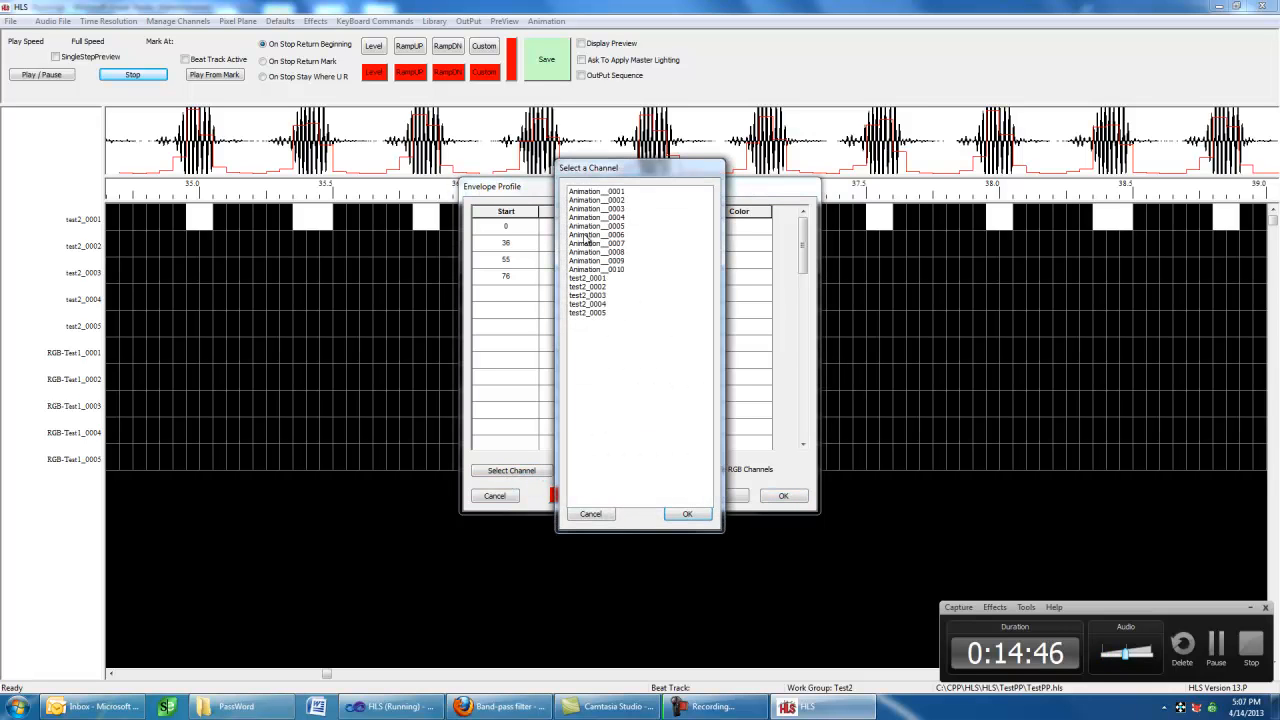
left_click(604, 288)
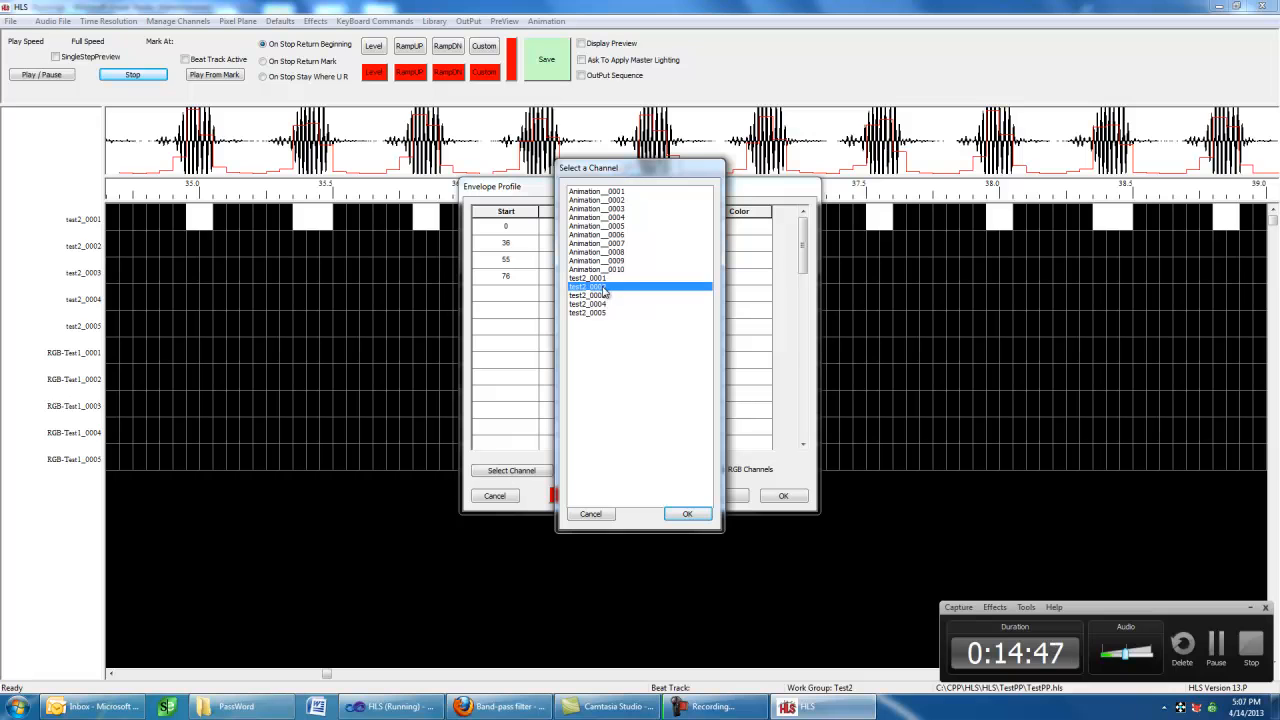
left_click(686, 514)
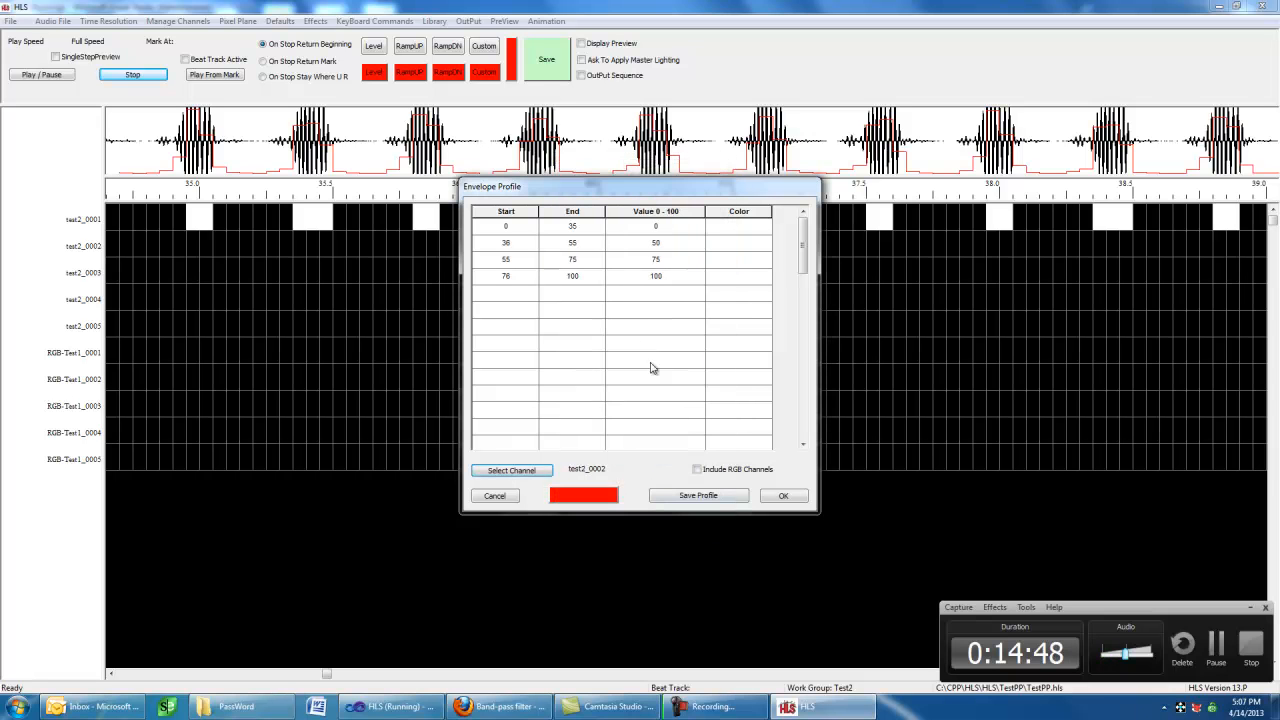
Step: Save the profile as Test2Profile and build its effects on the selected channel, replacing any existing ones
left_click(699, 497)
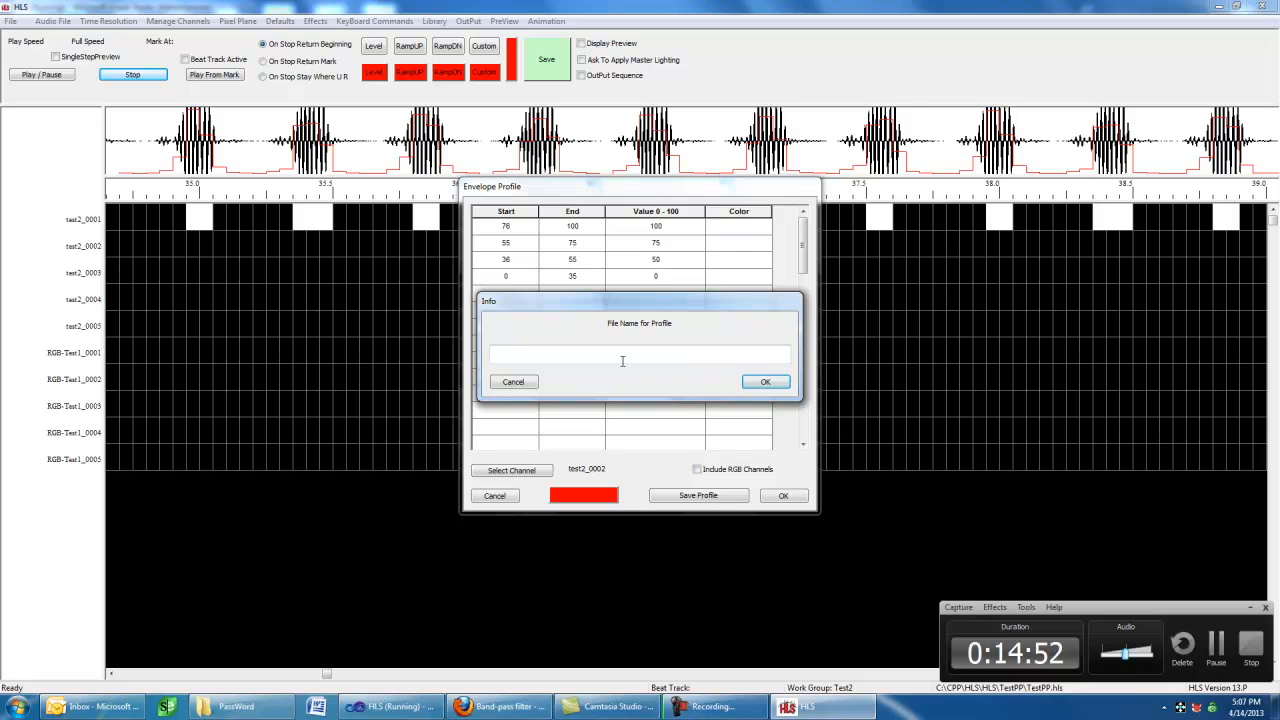
type("Test2Profile")
left_click(765, 382)
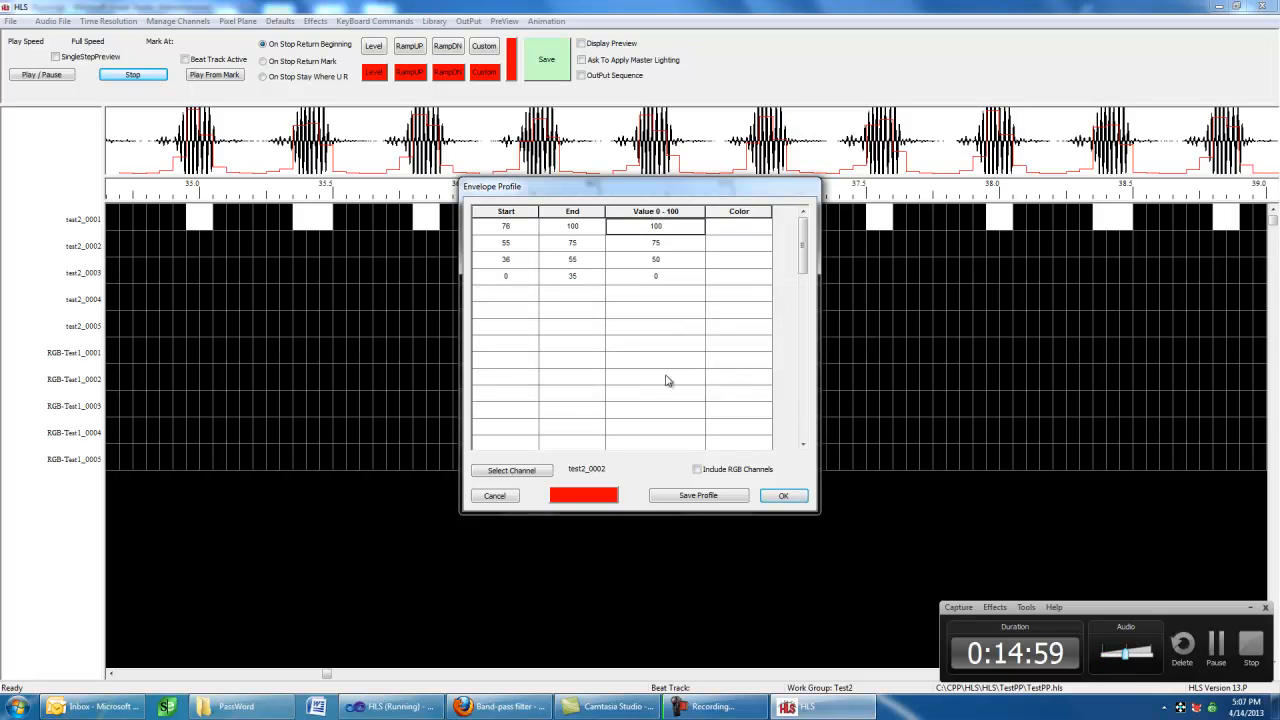
left_click(788, 496)
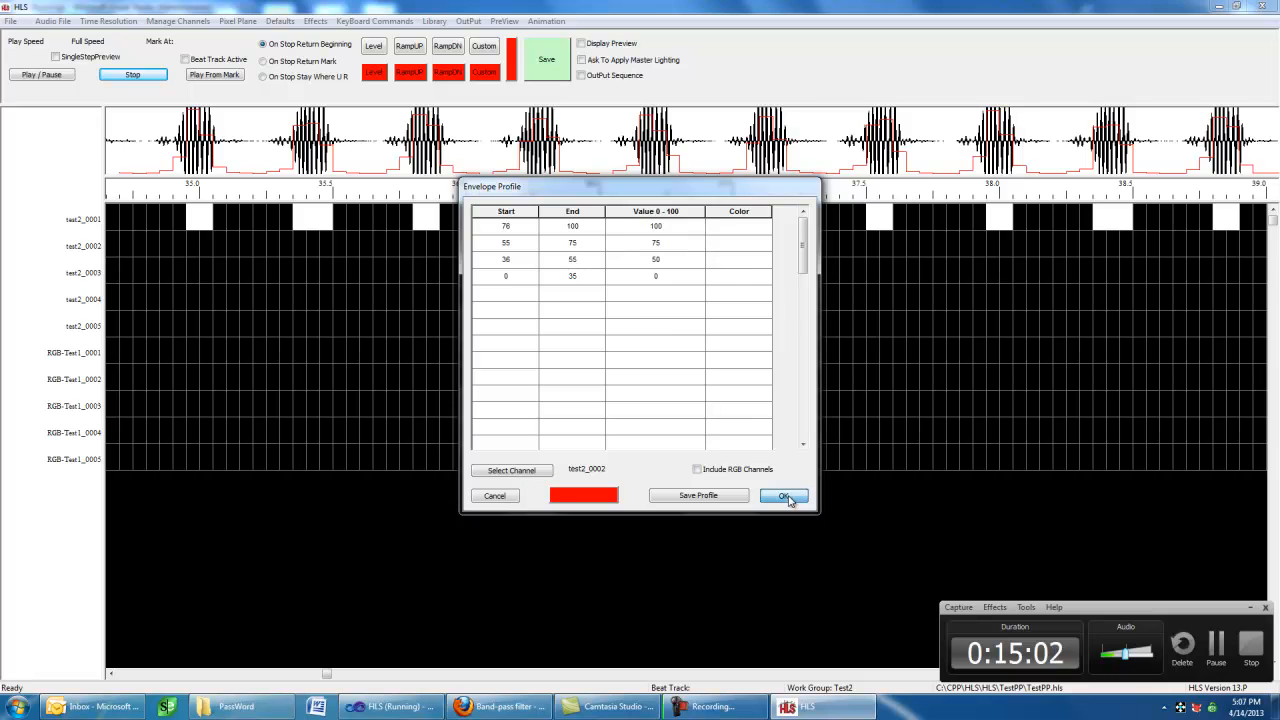
left_click(658, 396)
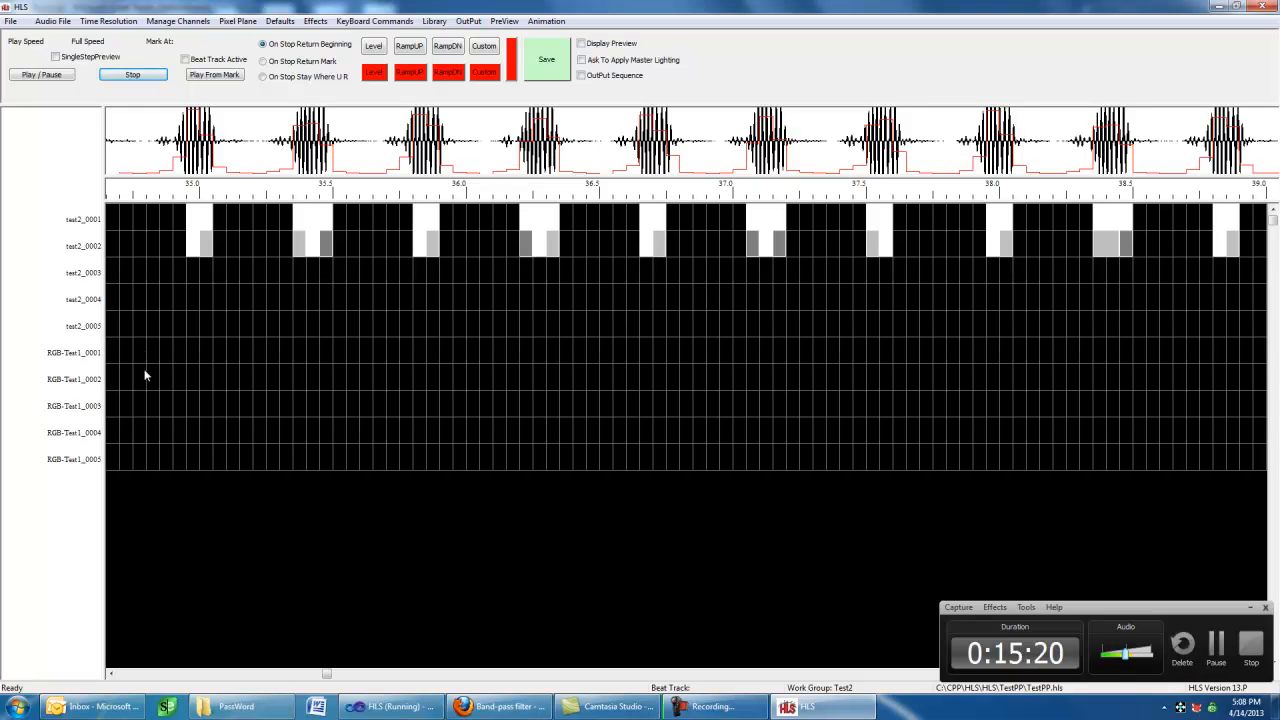
Step: Open the saved envelope profile file Test2Profile.EnvelopeProfile from the TestPP folder
left_click(50, 22)
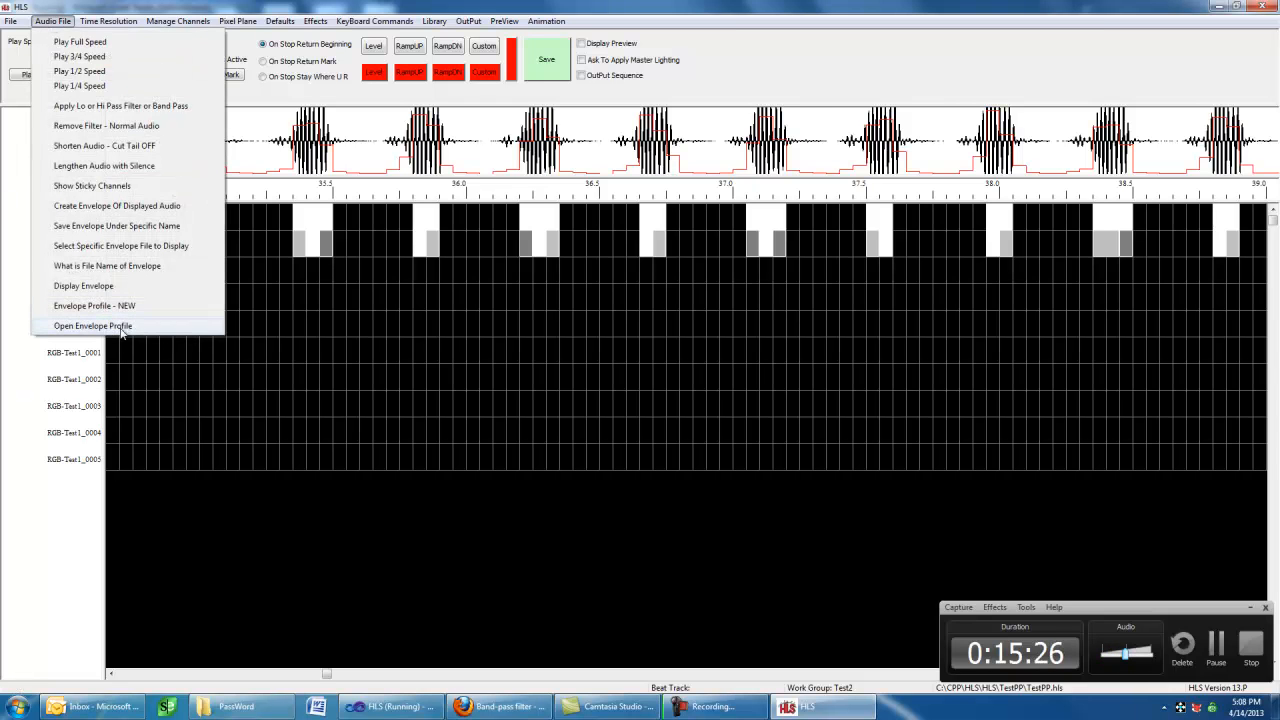
left_click(134, 328)
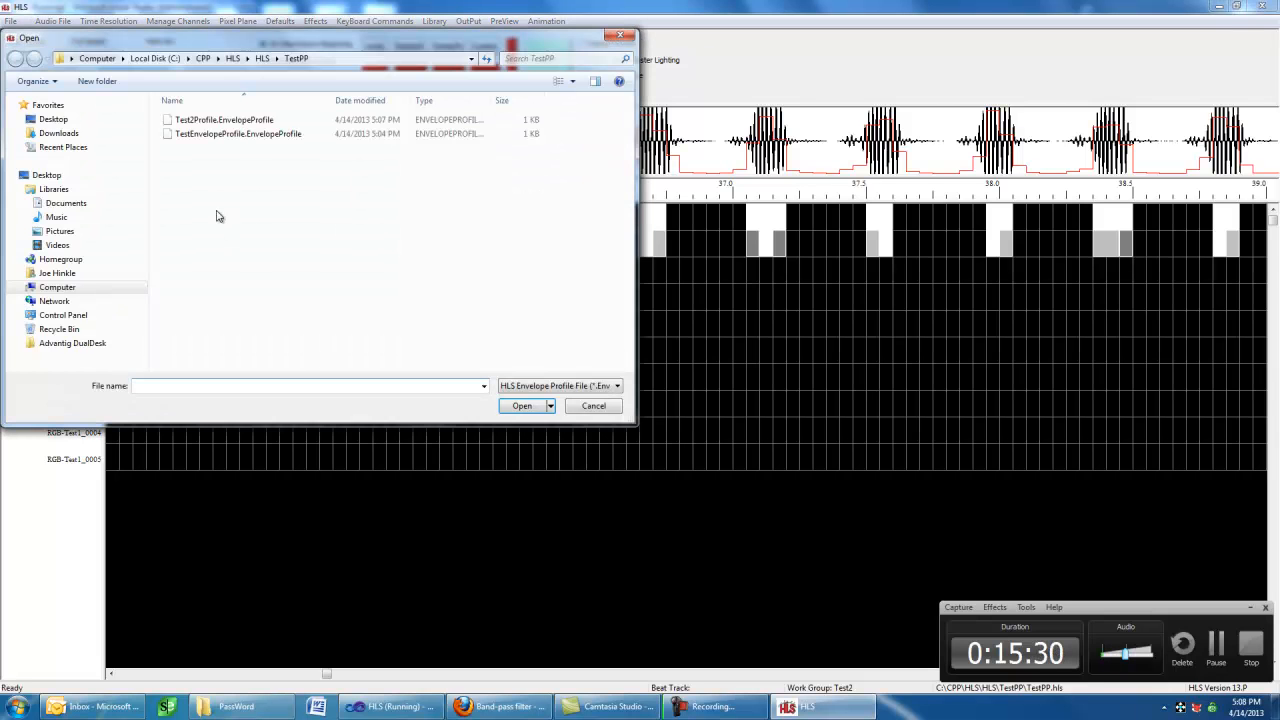
left_click(228, 122)
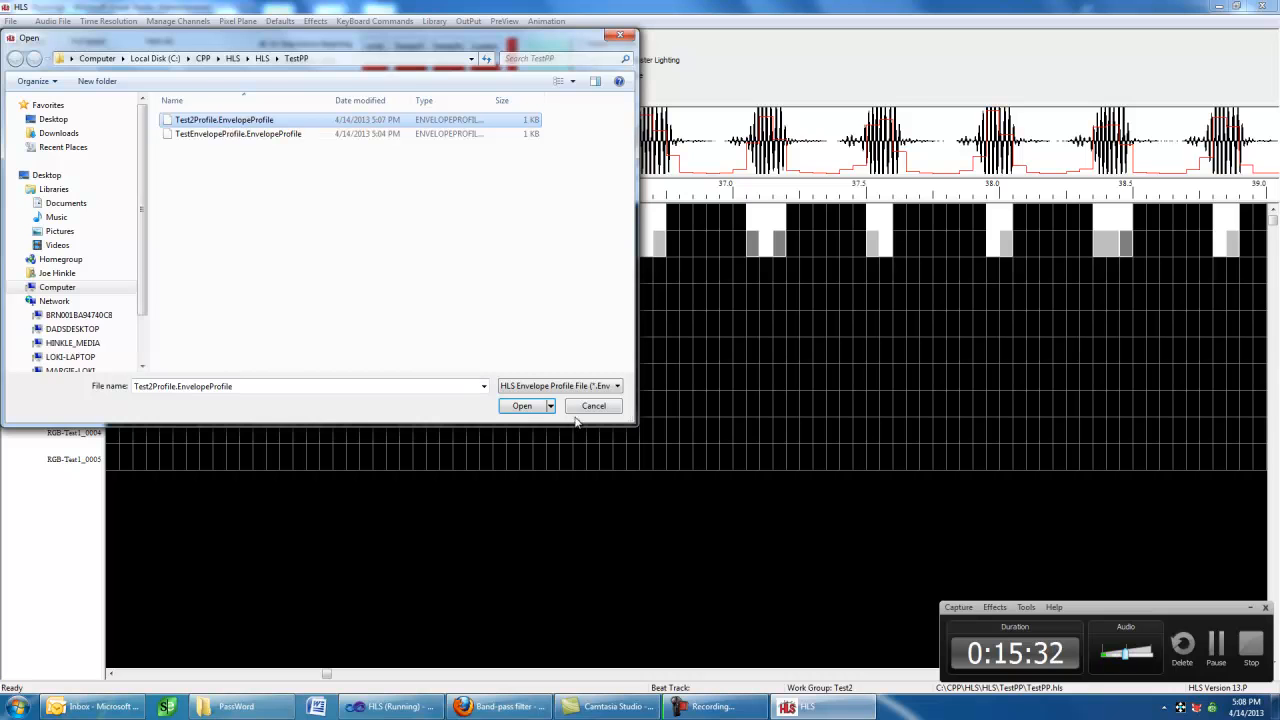
left_click(535, 407)
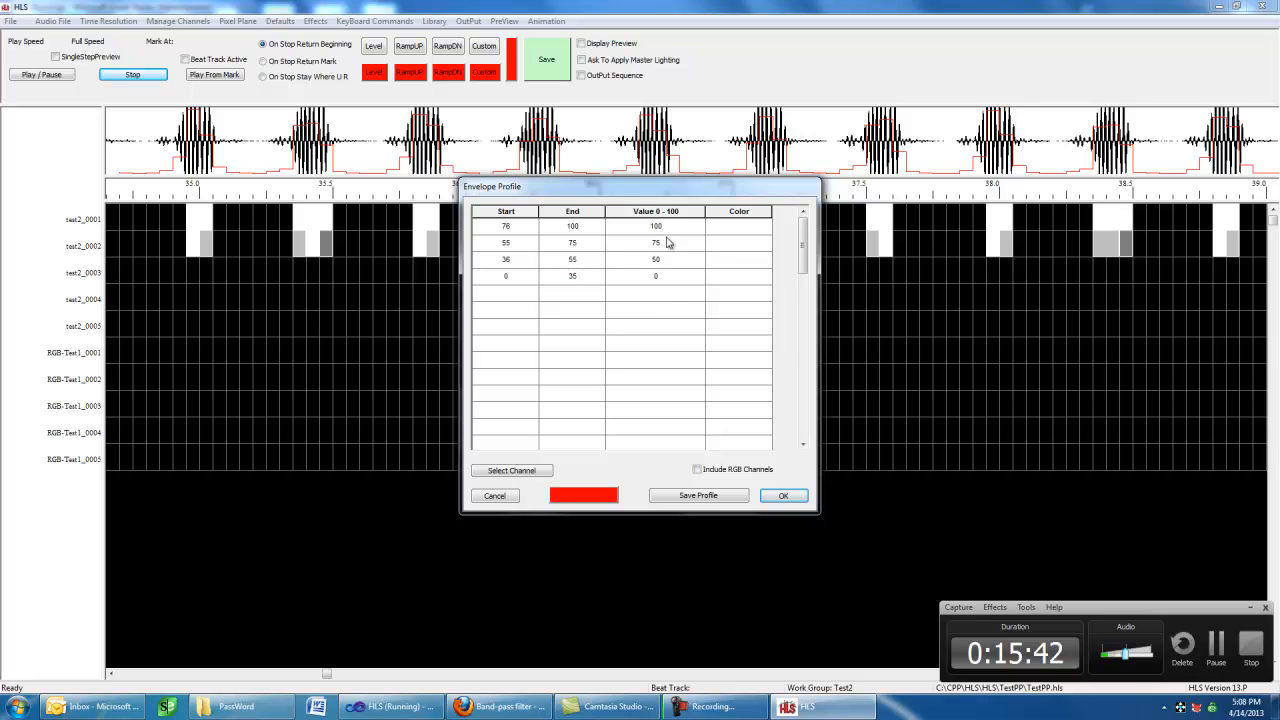
Step: Pick yellow as the profile colour and assign it to the 36 to 55 range
left_click(736, 263)
left_click(586, 498)
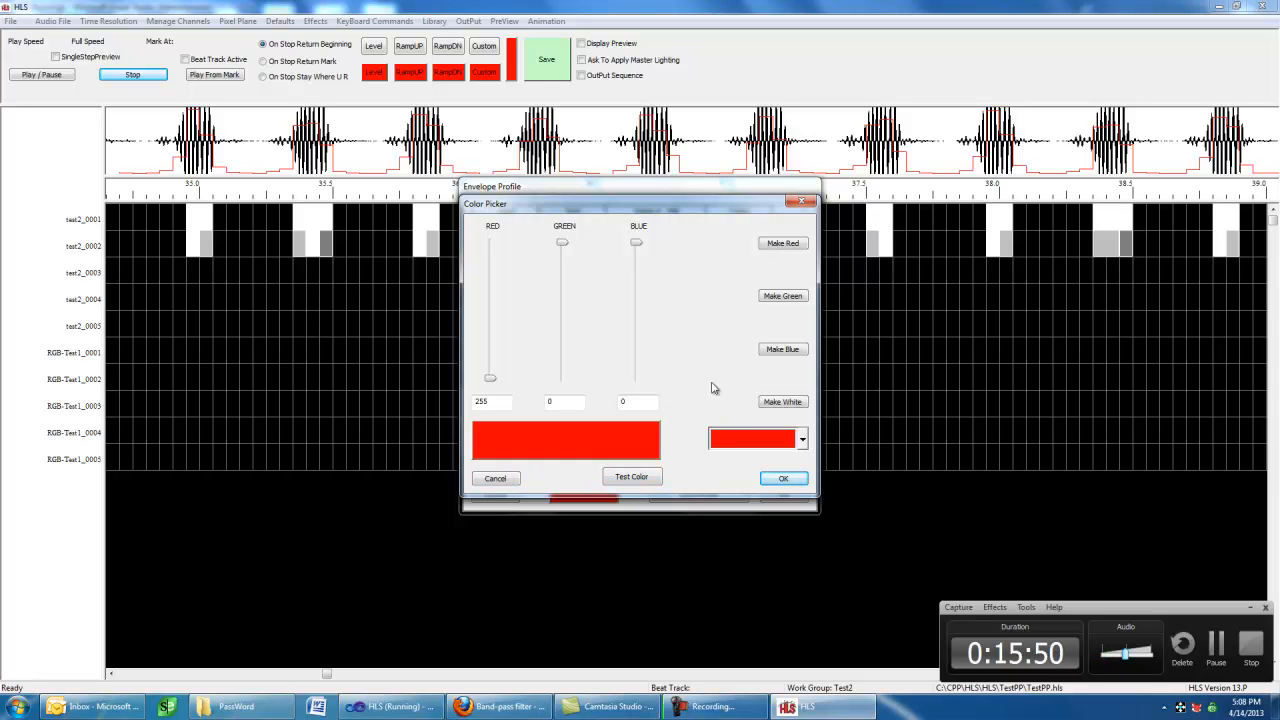
left_click(802, 440)
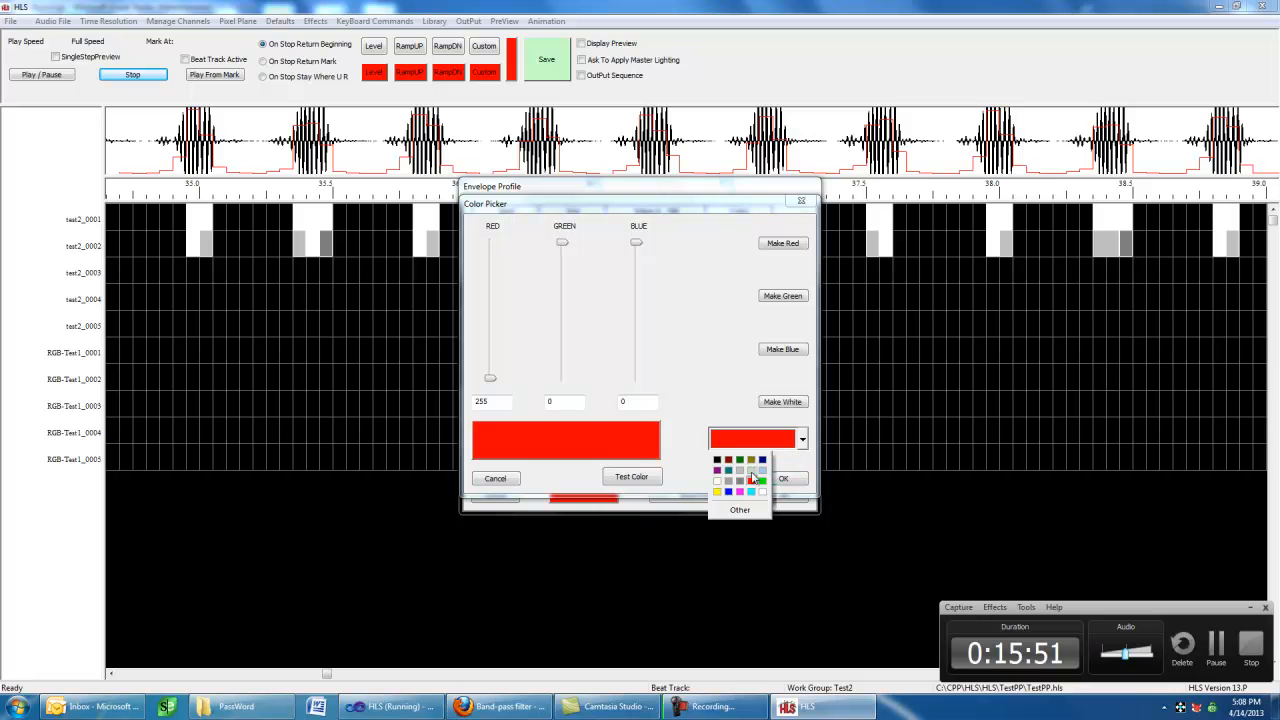
left_click(716, 491)
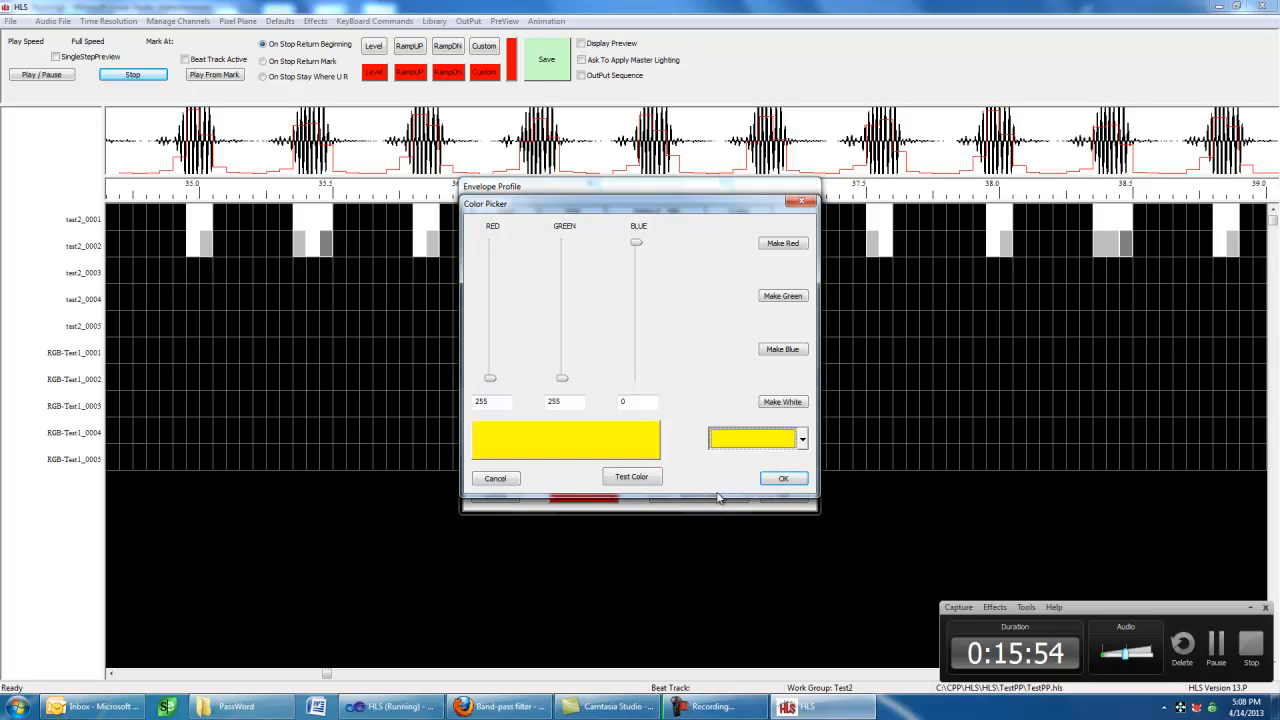
left_click(783, 478)
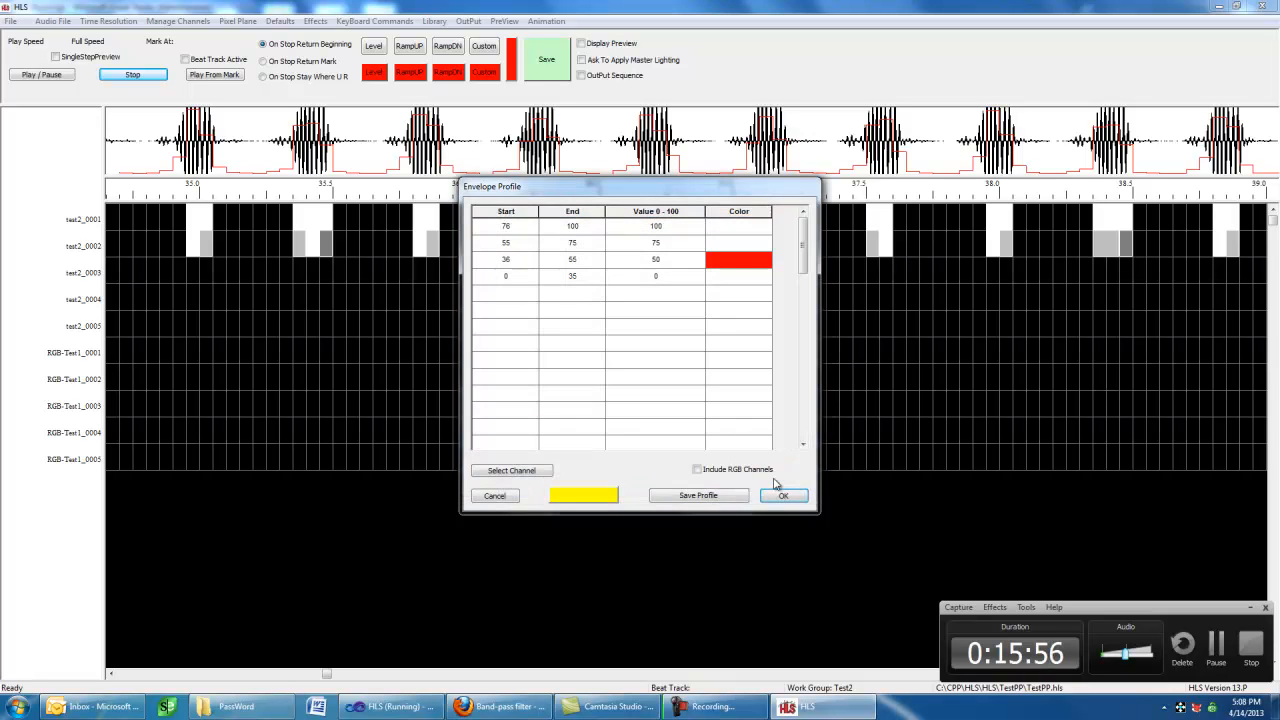
left_click(742, 266)
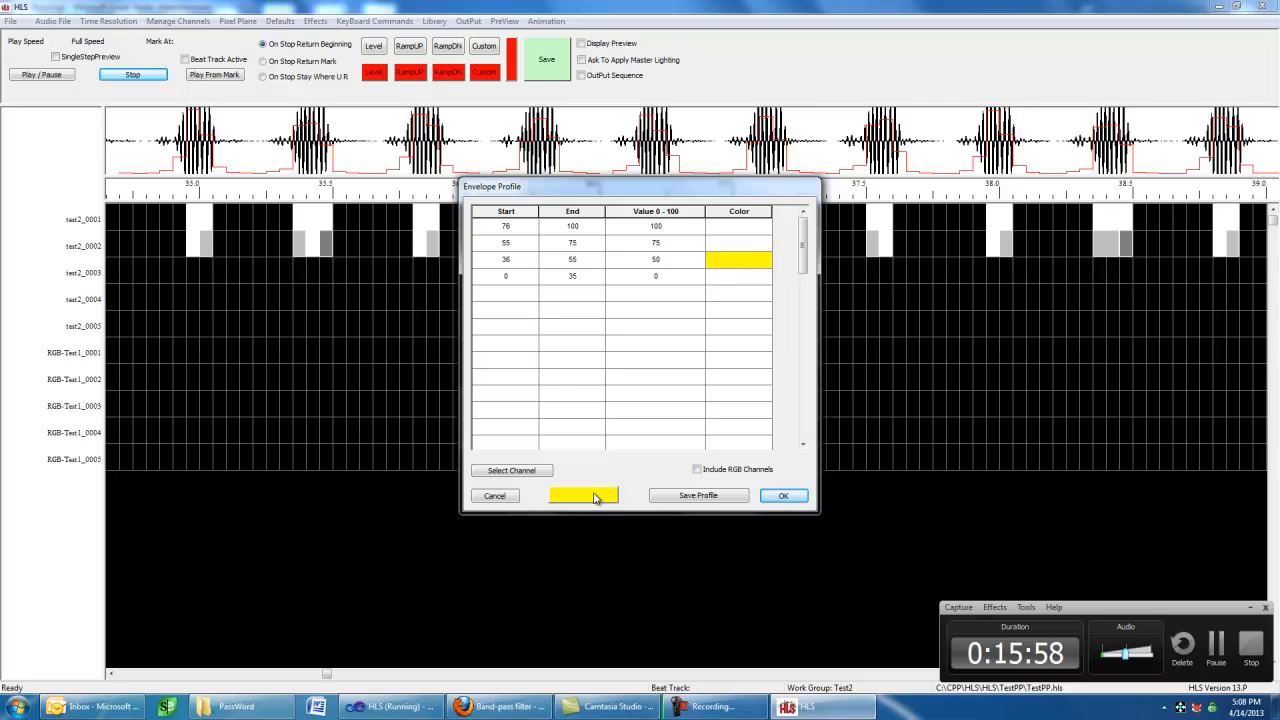
Step: Assign green to the 55 to 75 range and red to the 76 to 100 range
left_click(598, 496)
left_click(782, 296)
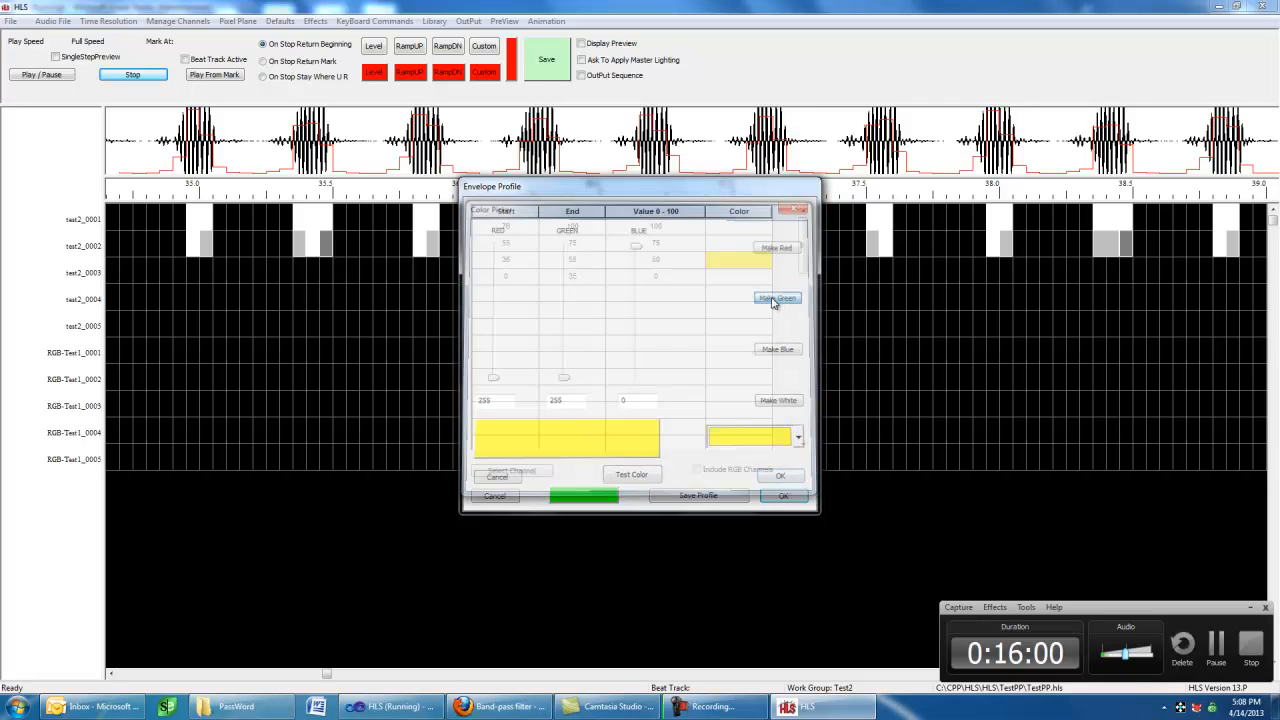
left_click(738, 244)
left_click(580, 493)
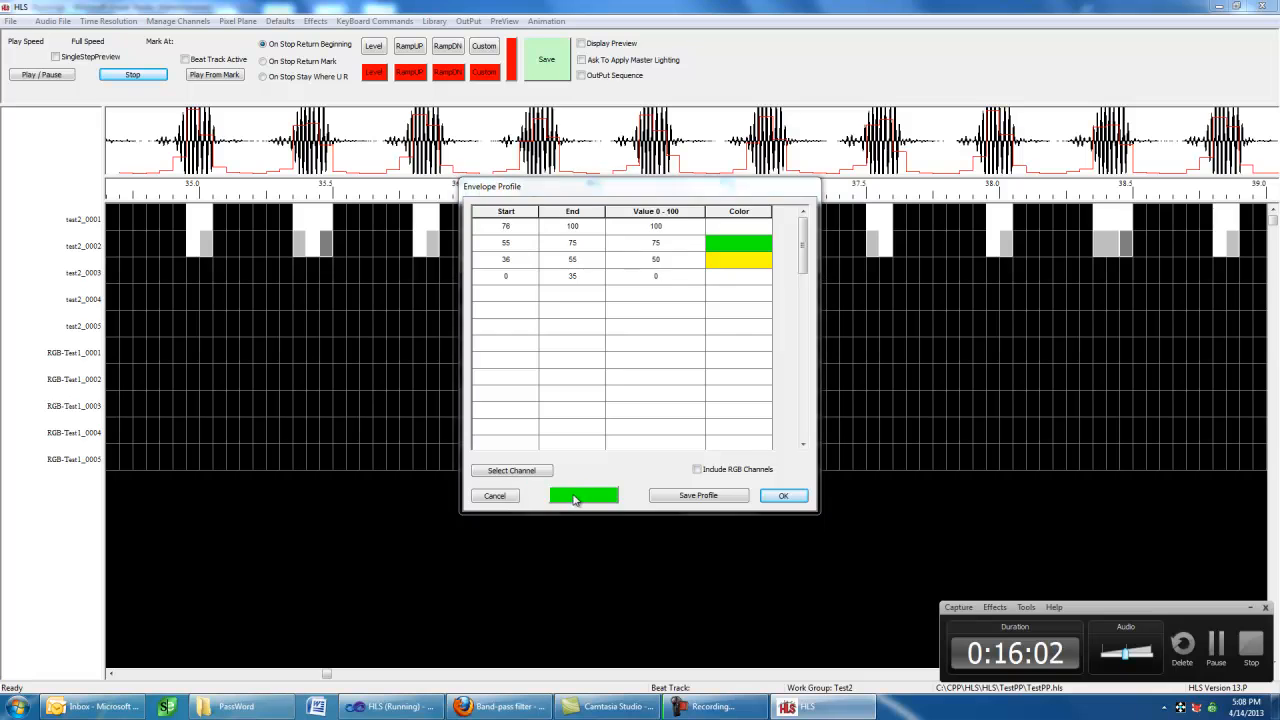
left_click(784, 245)
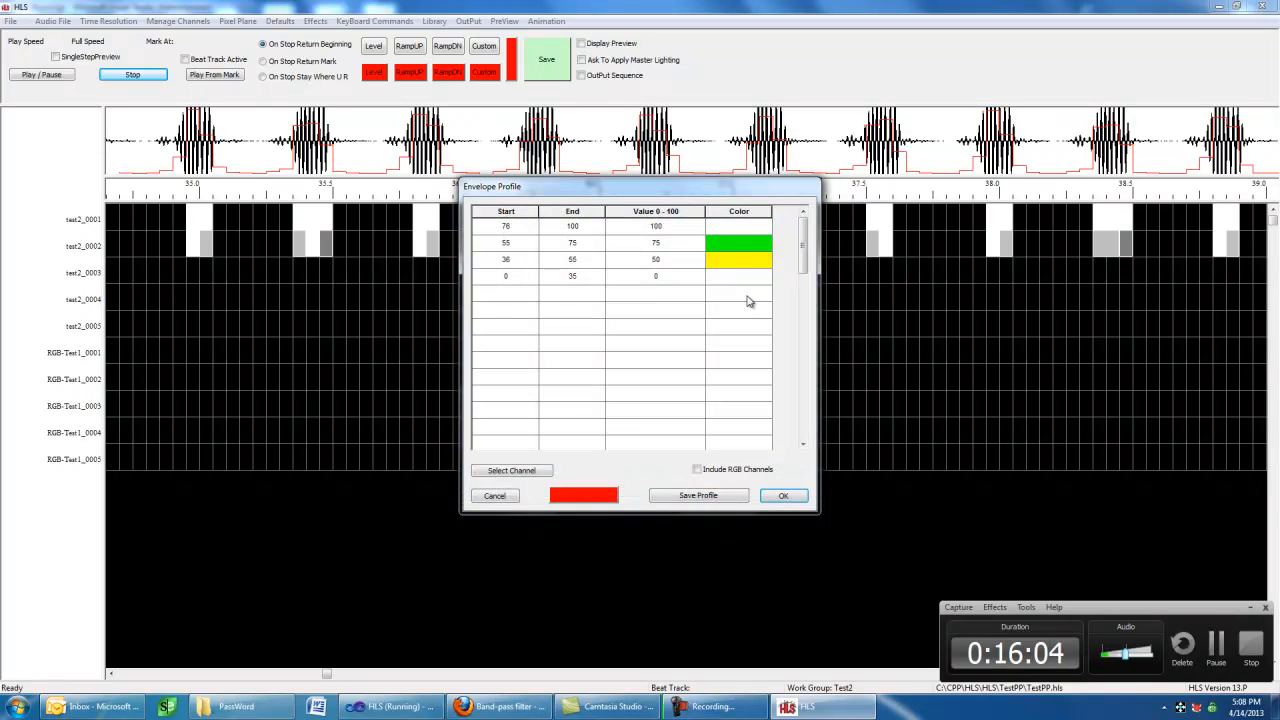
left_click(738, 228)
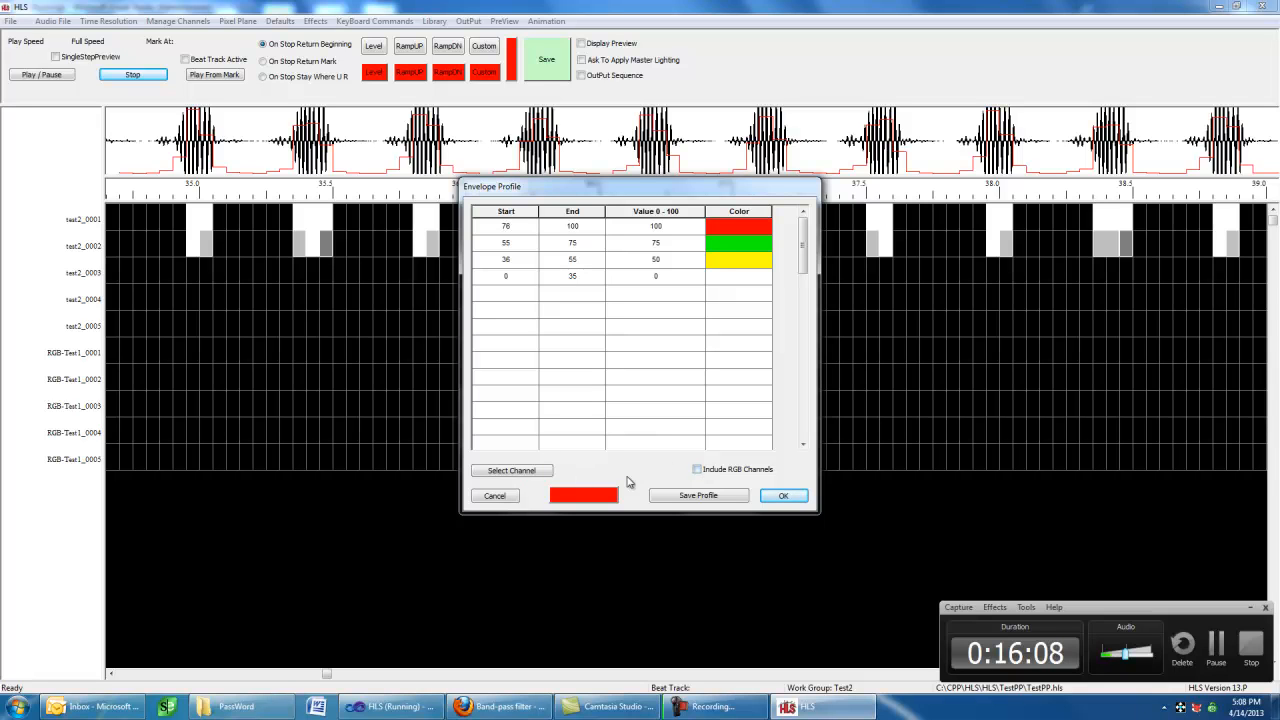
Step: Include RGB channels in the channel choice and select Test1_0001 for the coloured profile
left_click(704, 471)
left_click(519, 472)
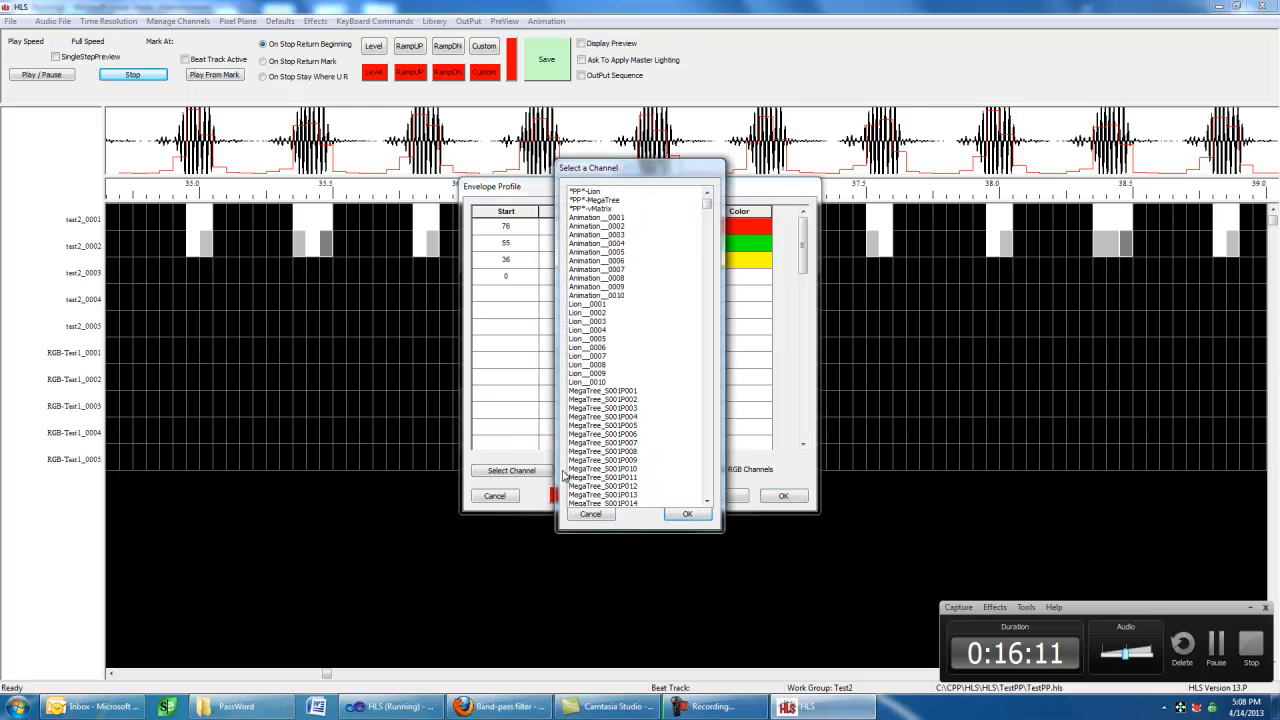
left_click_drag(710, 201, 707, 297)
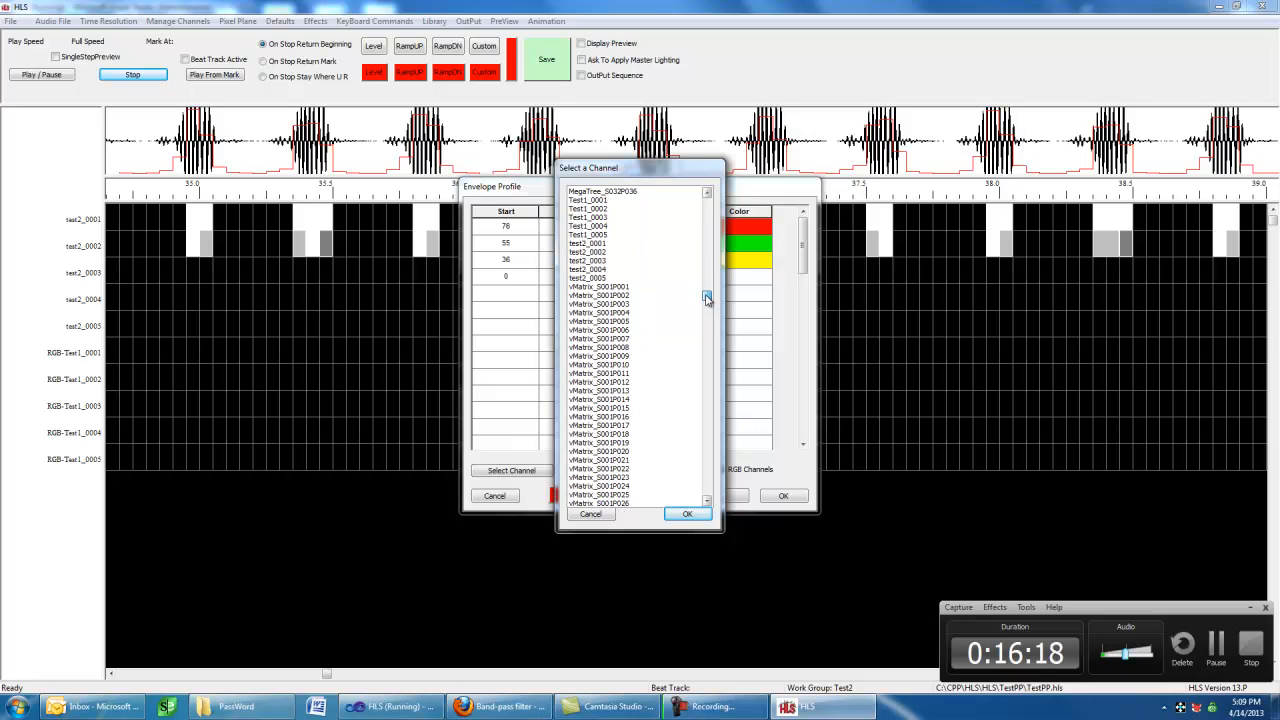
left_click(594, 202)
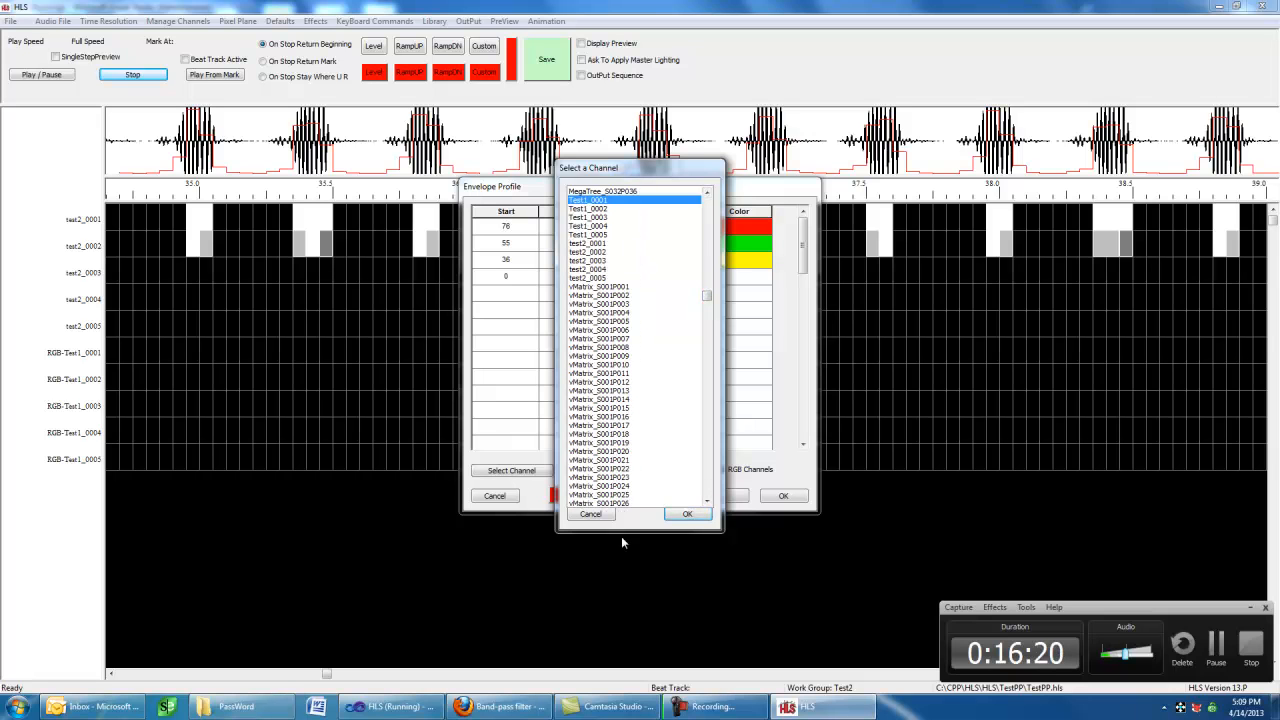
left_click(685, 515)
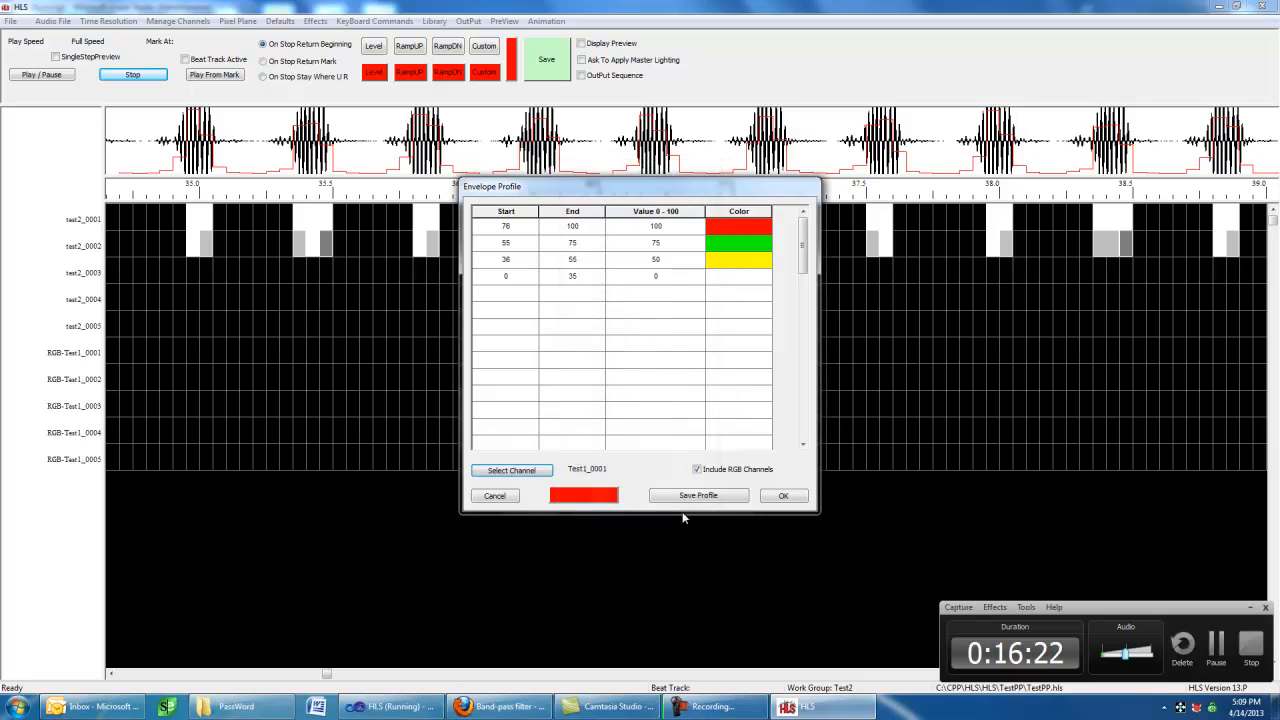
Step: Save the coloured profile and build its effects on Test1_0001, replacing any existing ones
left_click(697, 497)
left_click(776, 496)
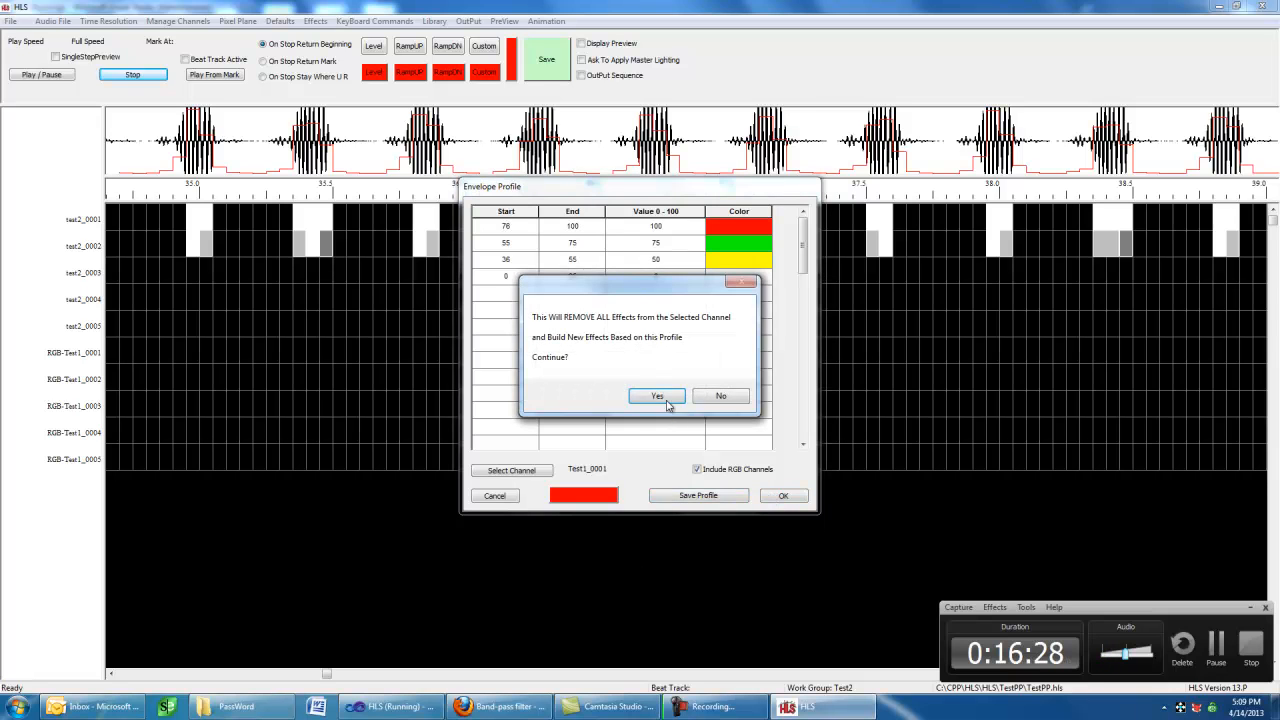
left_click(656, 396)
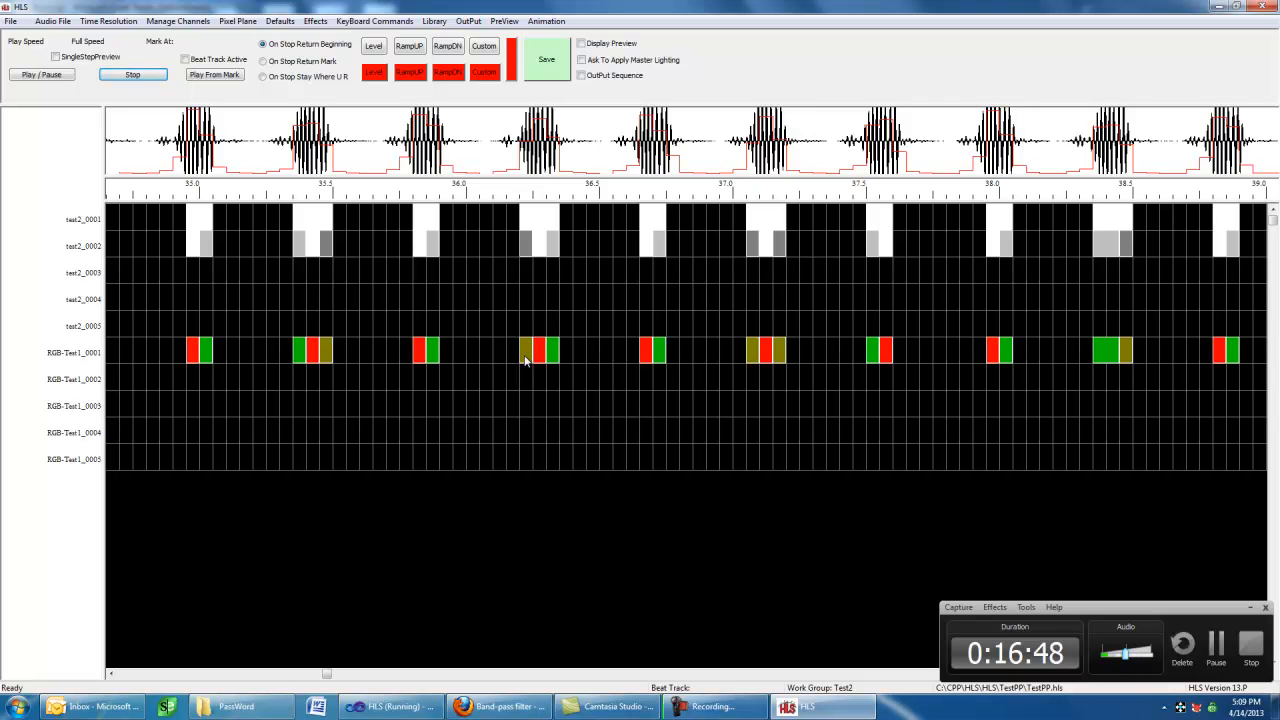
Step: Reopen the envelope profile file Test2Profile.EnvelopeProfile from the TestPP folder
left_click(53, 23)
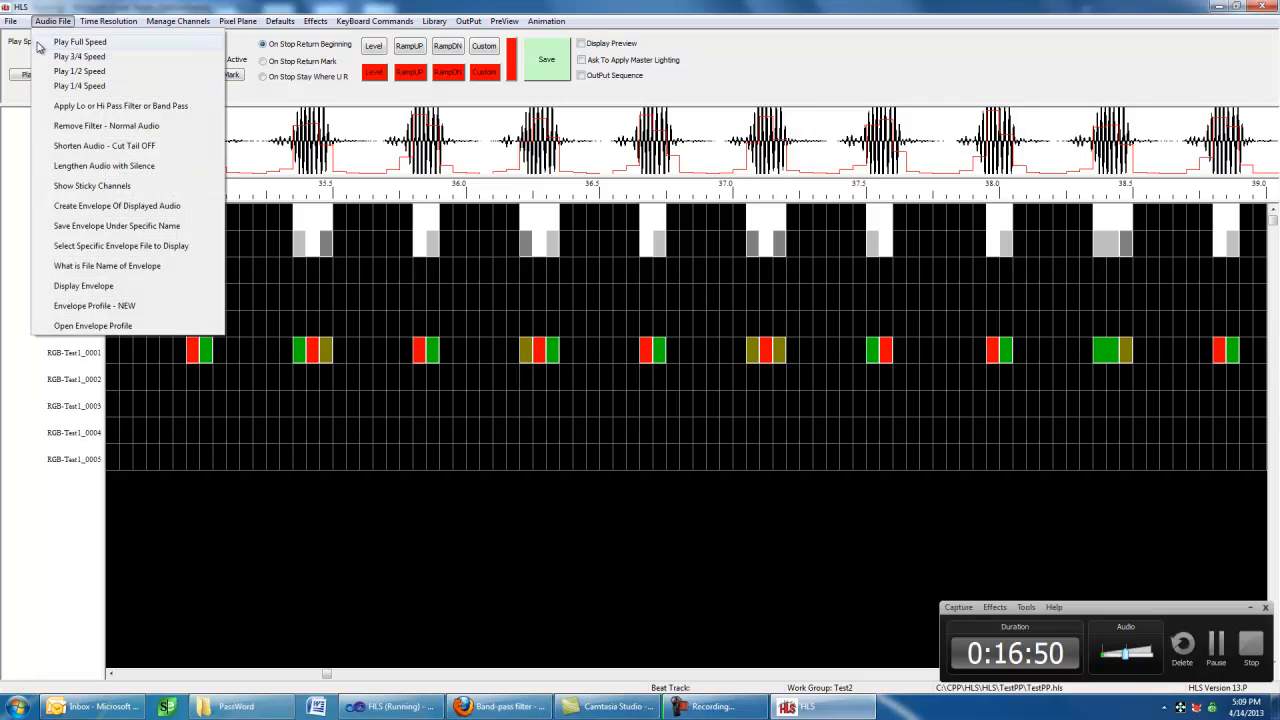
left_click(142, 326)
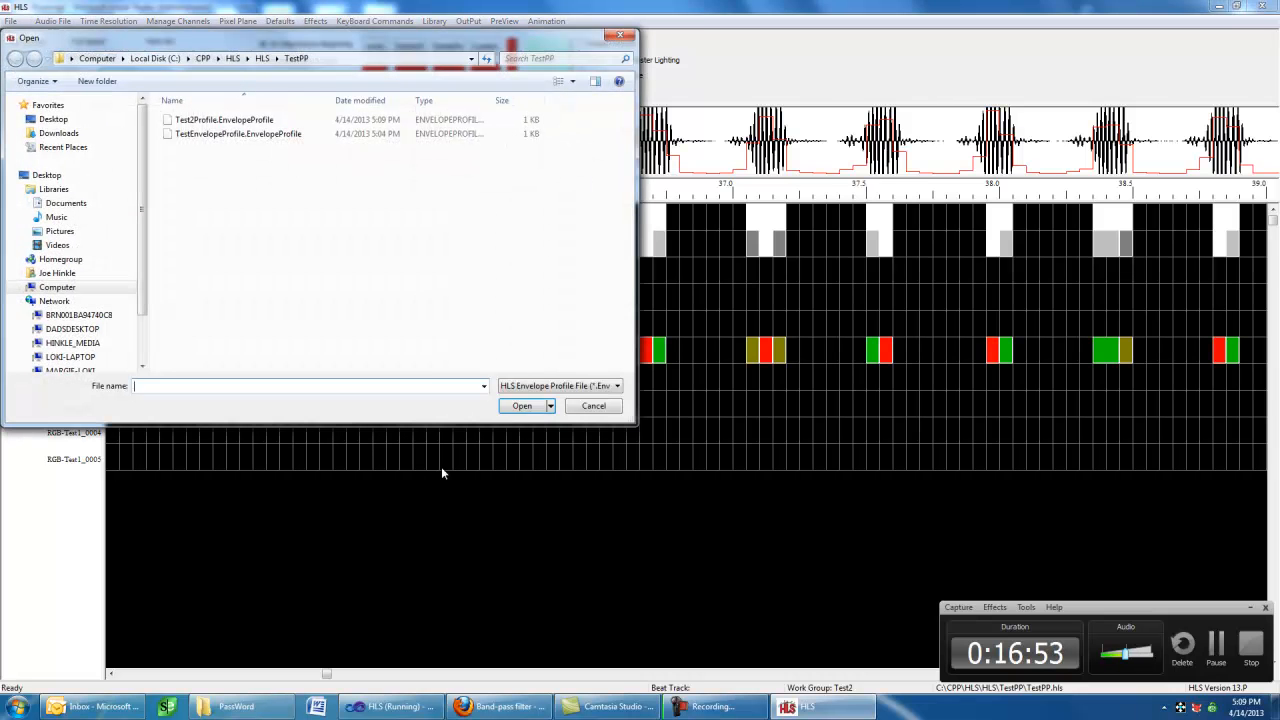
left_click(218, 120)
left_click(522, 406)
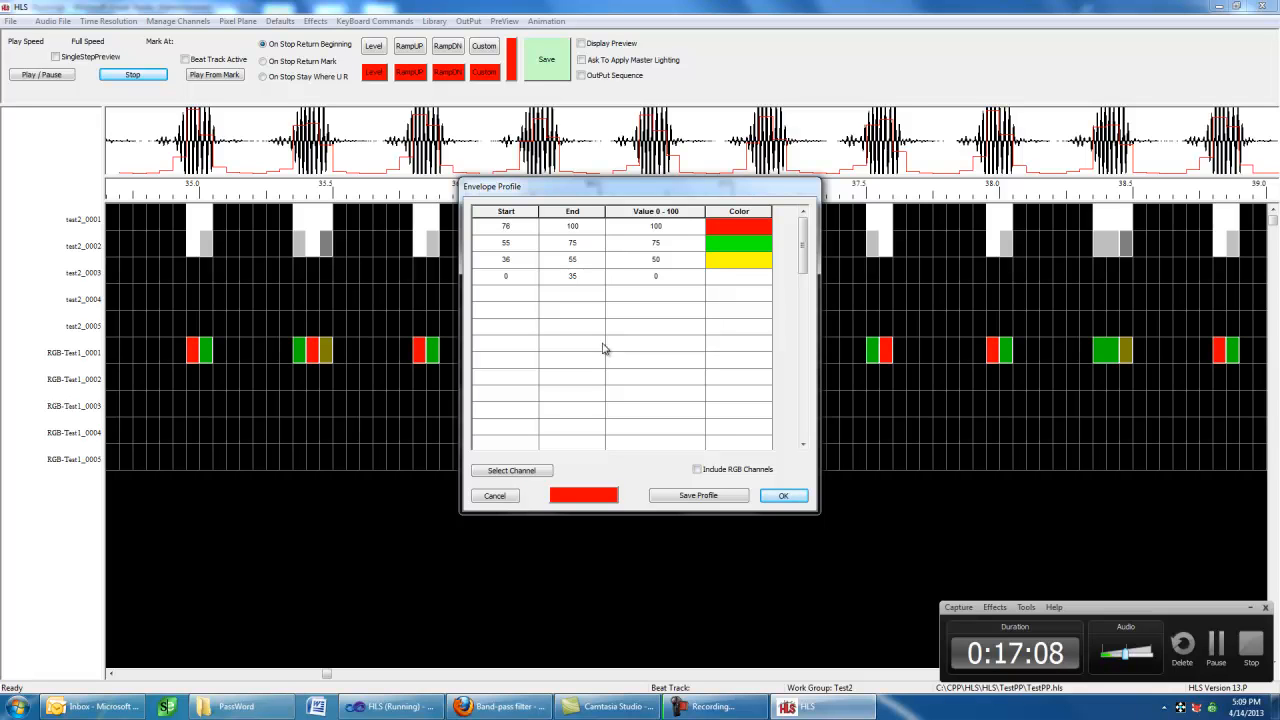
Step: Set the values of the green 55 to 75 range and the yellow 36 to 55 range to 100, and save the profile
left_click(670, 249)
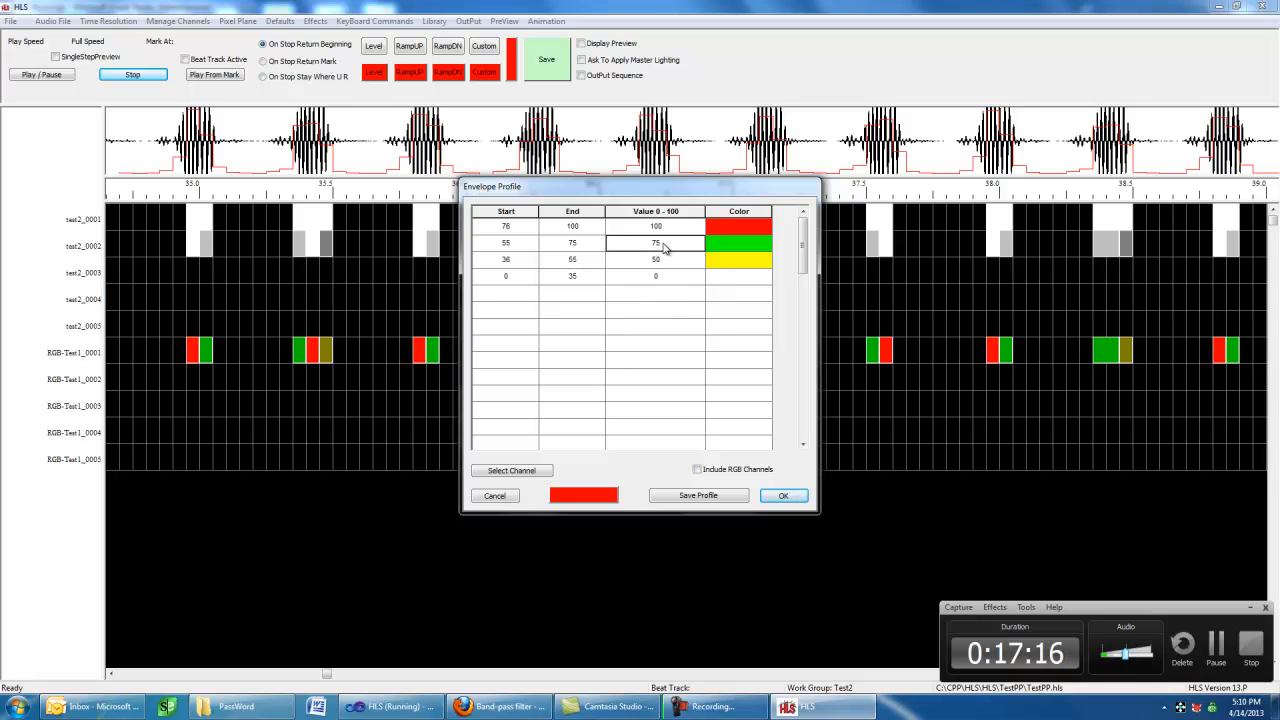
double_click(658, 242)
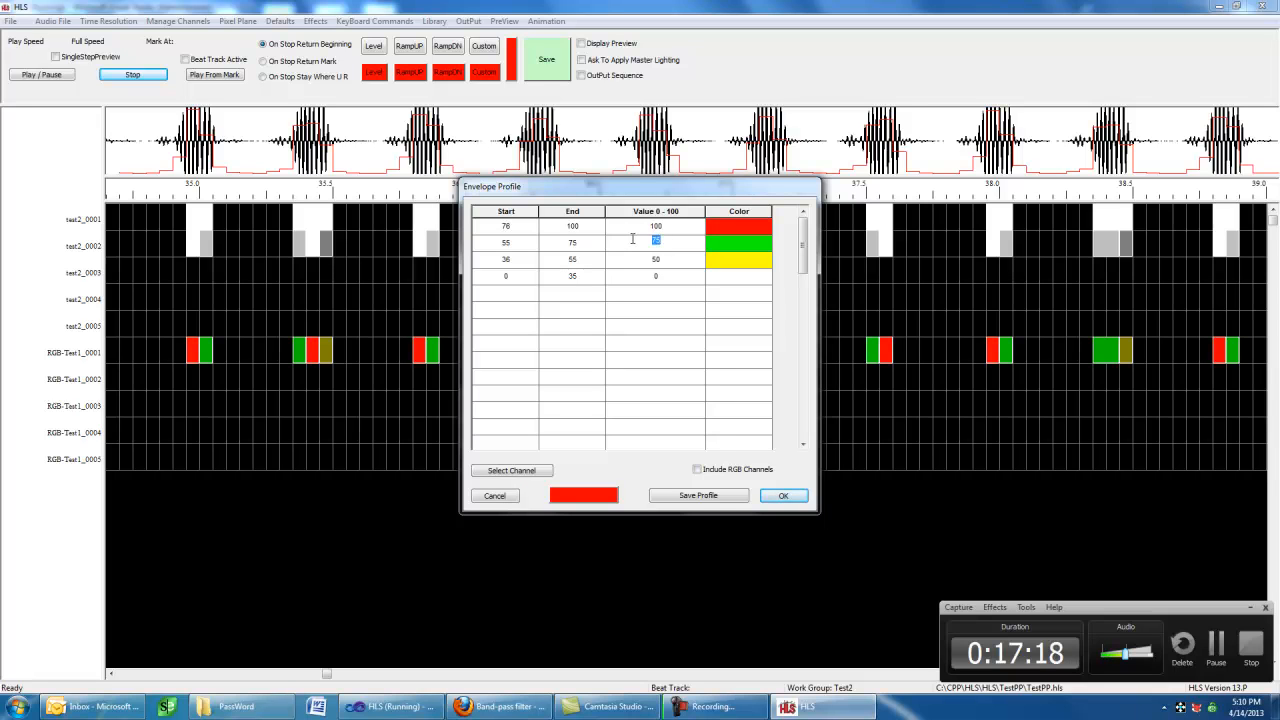
type("100")
left_click(665, 262)
left_click(665, 261)
type("100")
left_click(690, 502)
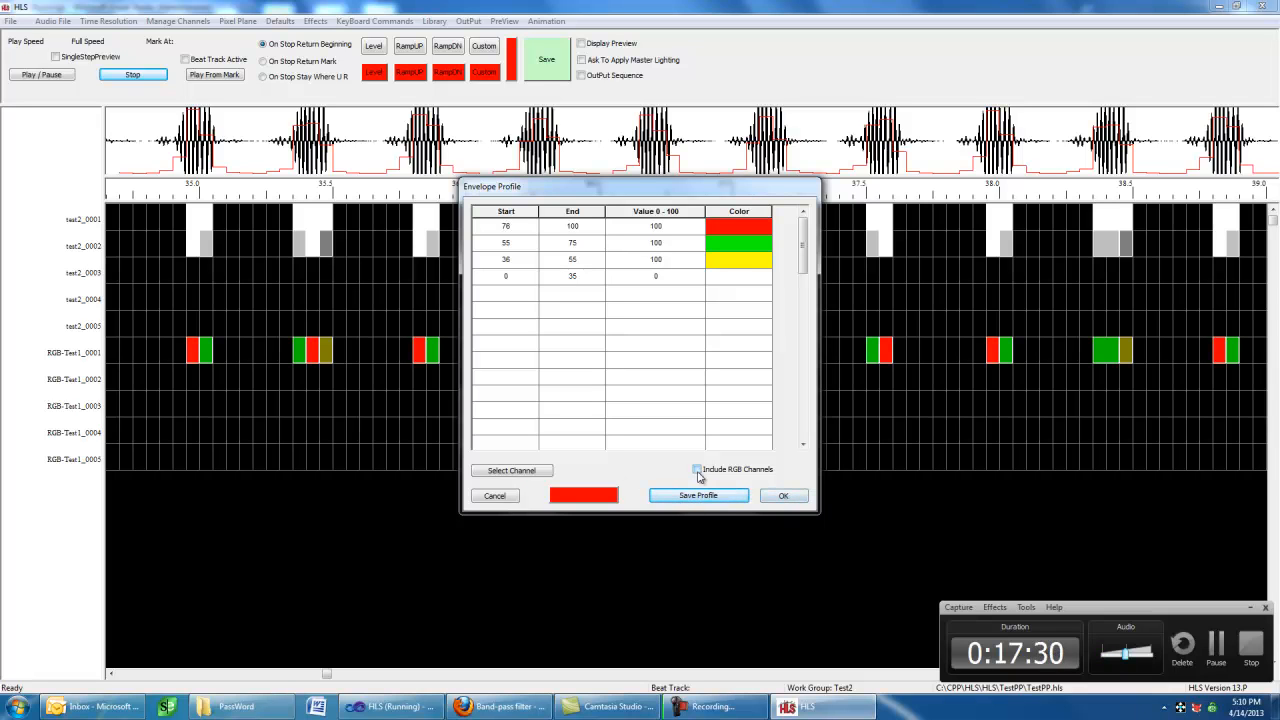
Step: Include RGB channels, select Test1_0002 and build the profile's effects on it, replacing any existing ones
left_click(697, 470)
left_click(511, 471)
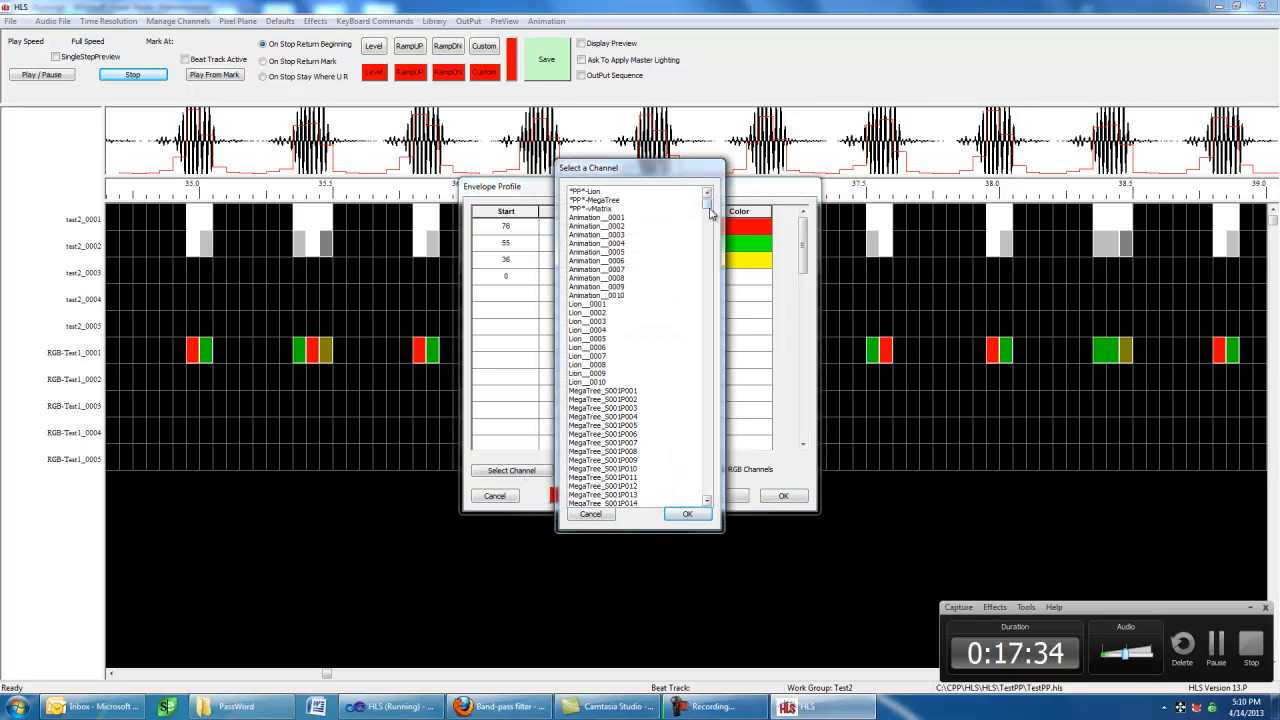
left_click_drag(708, 205, 706, 300)
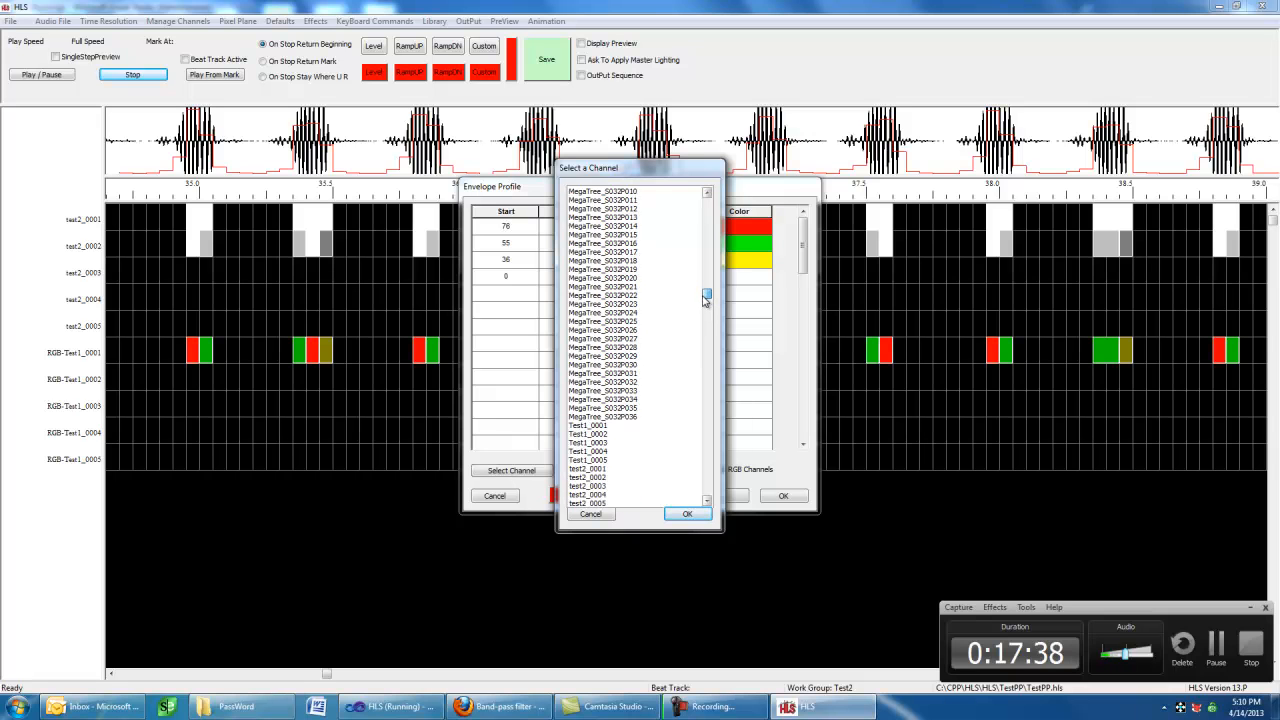
left_click(588, 434)
left_click(687, 514)
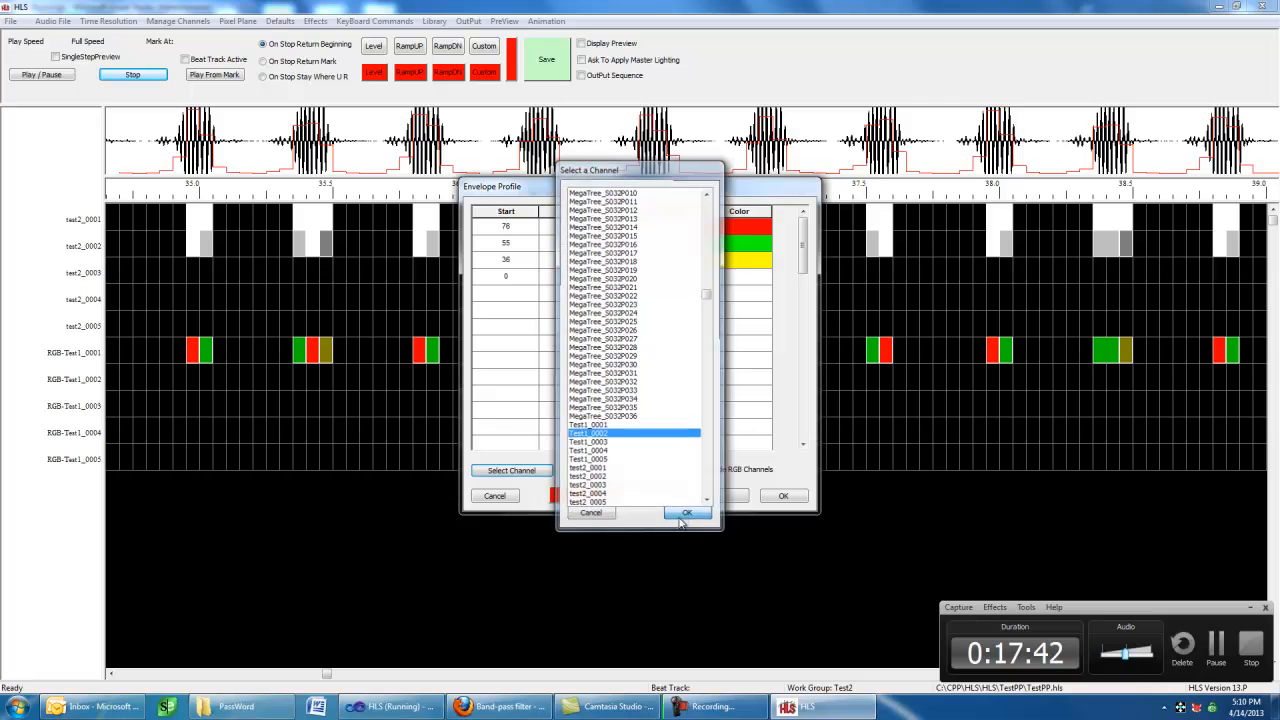
left_click(777, 500)
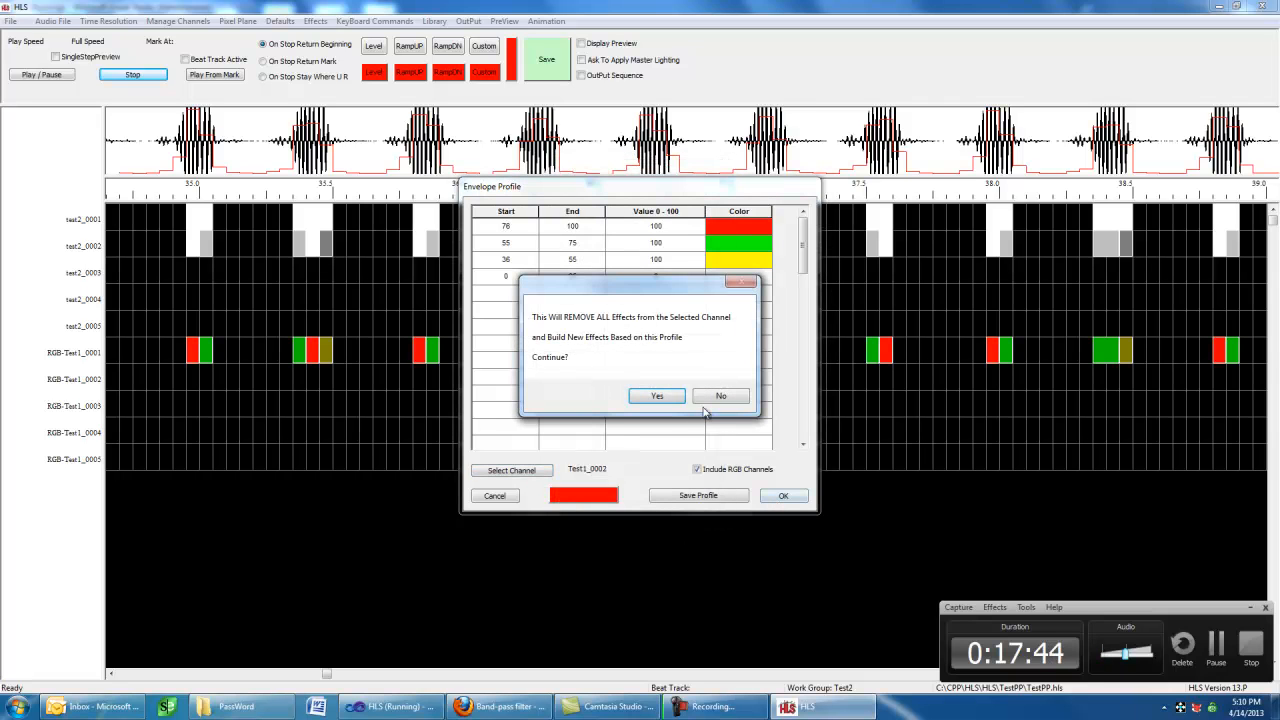
left_click(656, 401)
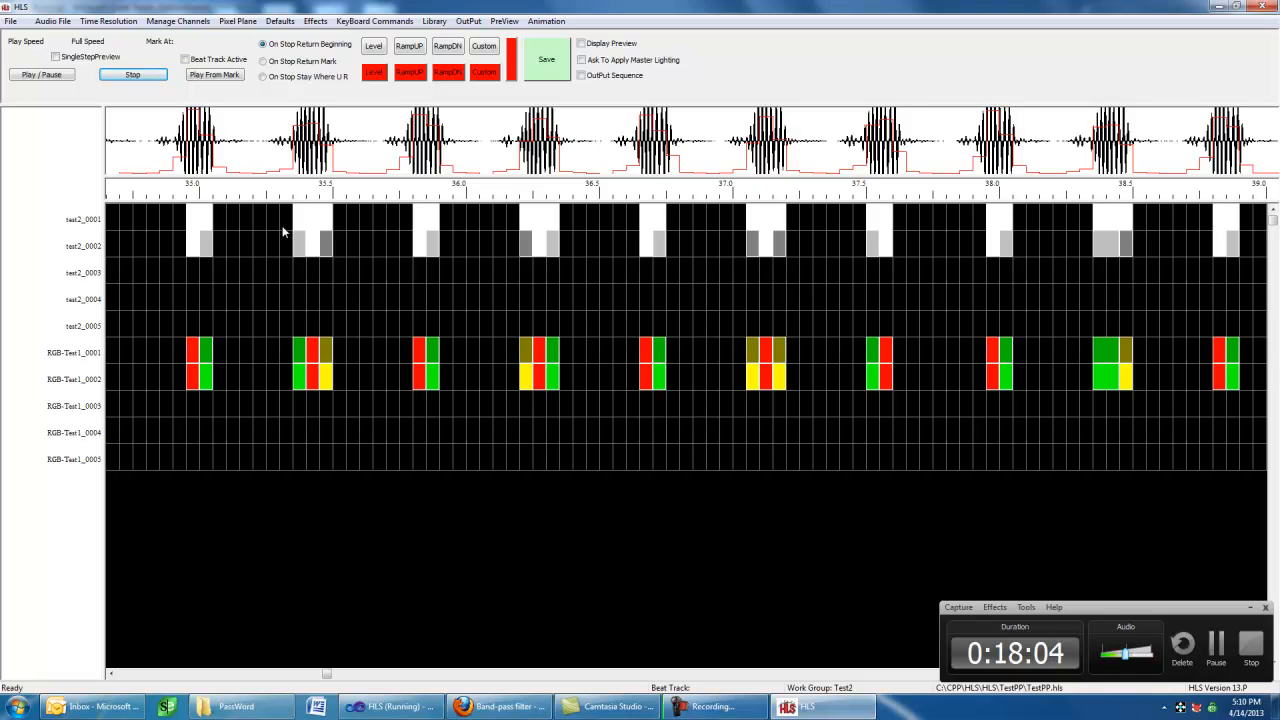
Step: Save the current envelope under the specific name Envelope50hz in the TestPP folder
left_click(48, 22)
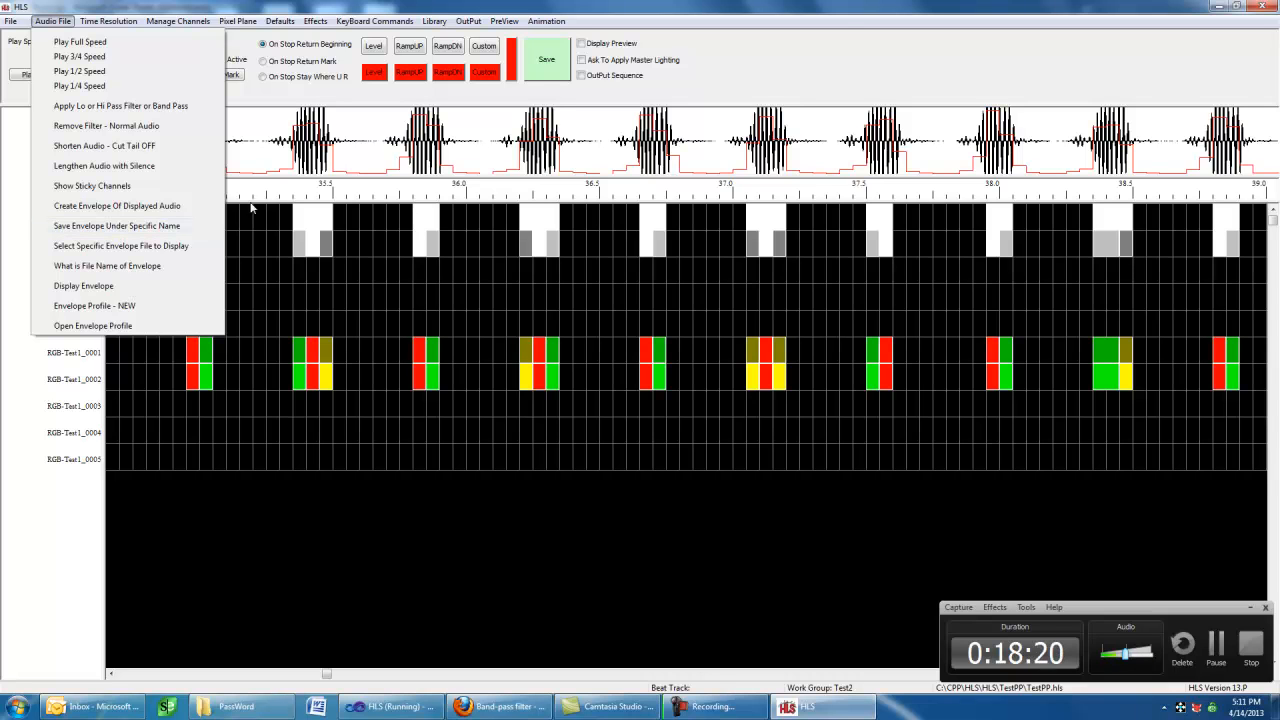
left_click(144, 227)
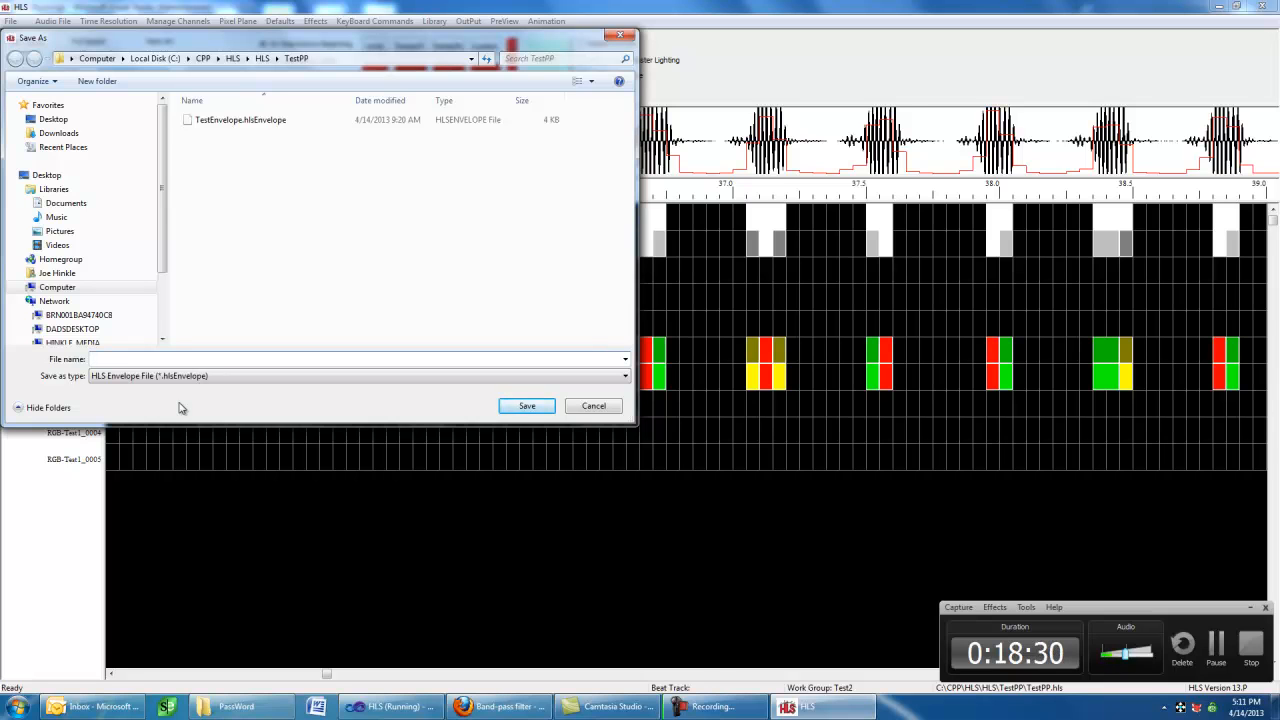
type("Envelope50hz")
left_click(518, 410)
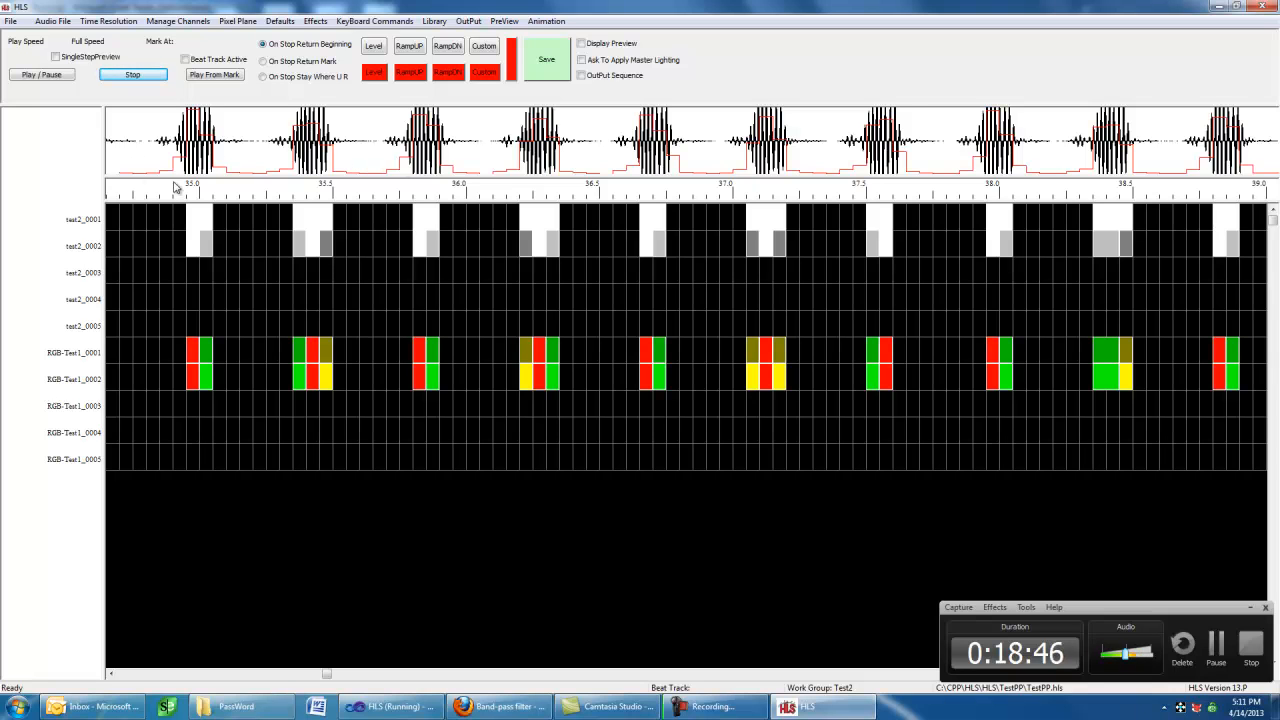
Step: Remove the filter to restore the normal audio, and check the file name of the displayed envelope
left_click(44, 24)
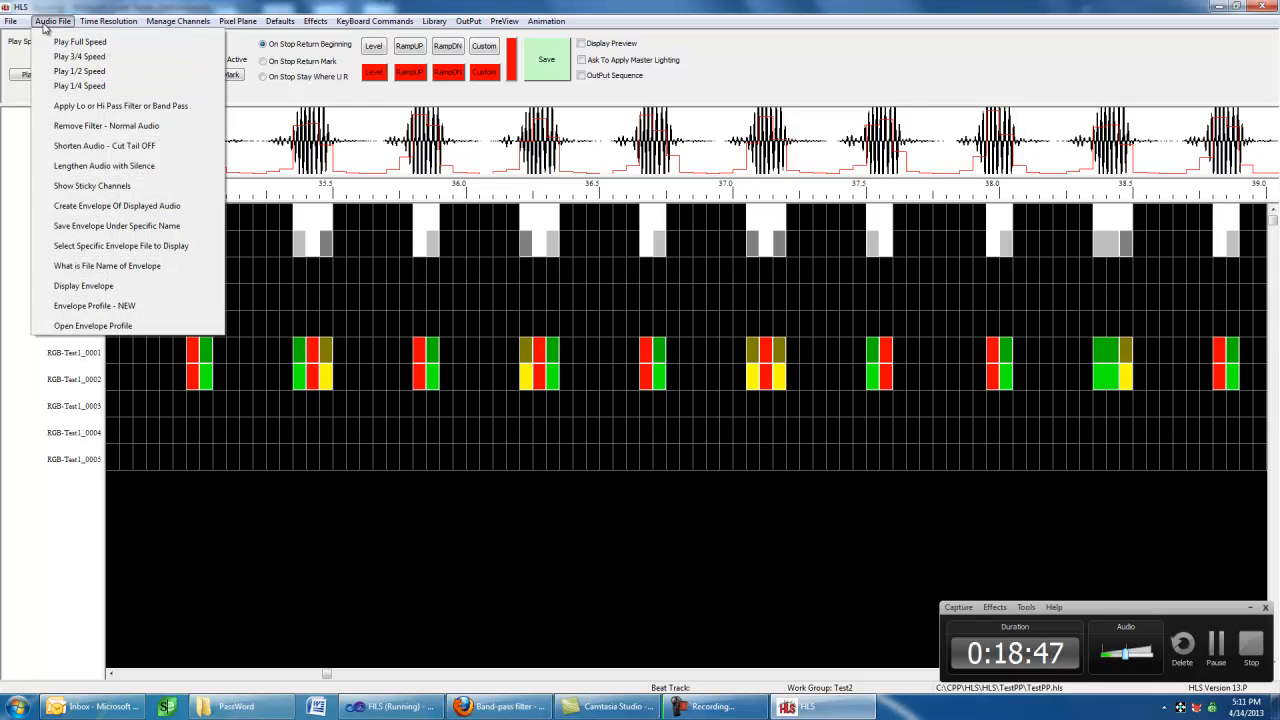
left_click(110, 127)
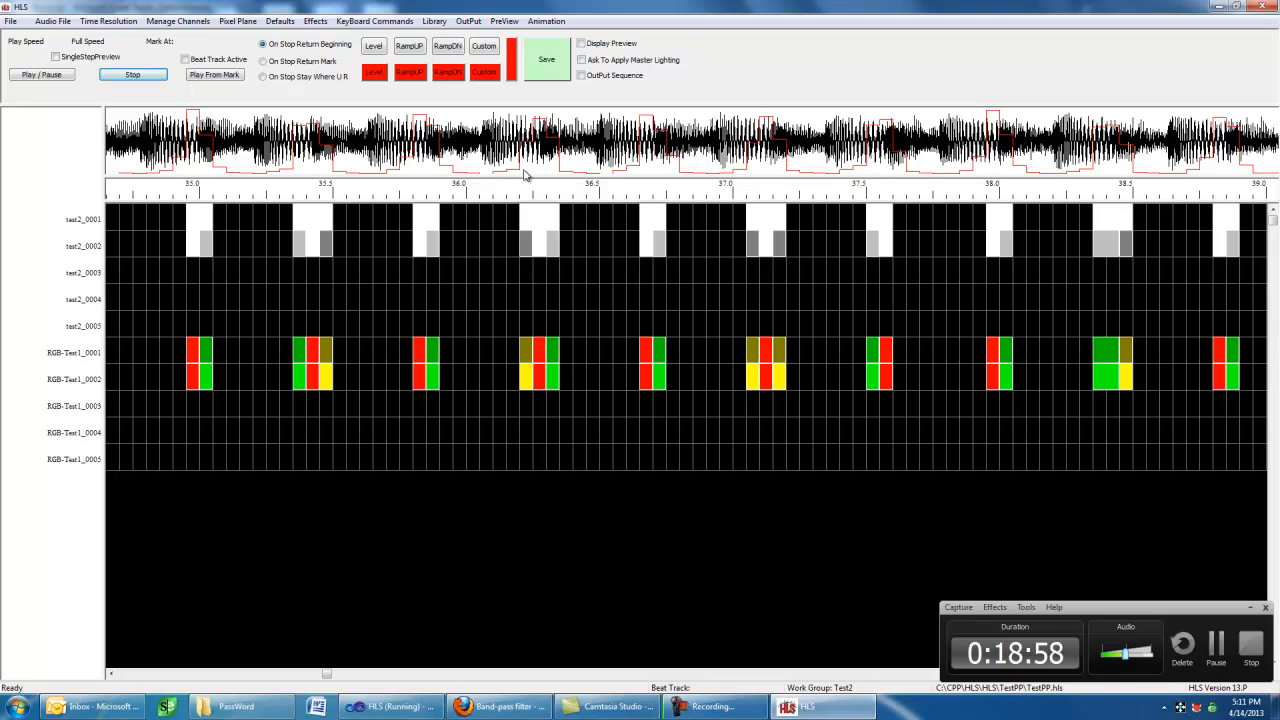
left_click(50, 20)
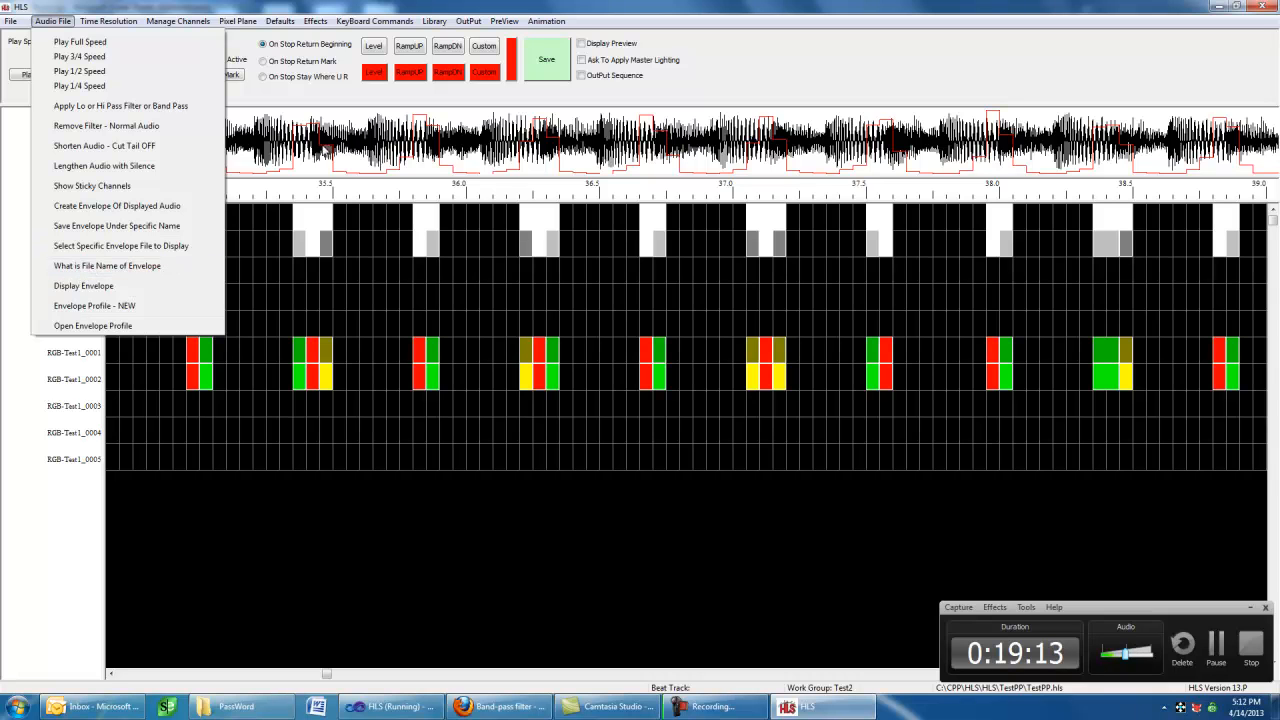
left_click(155, 266)
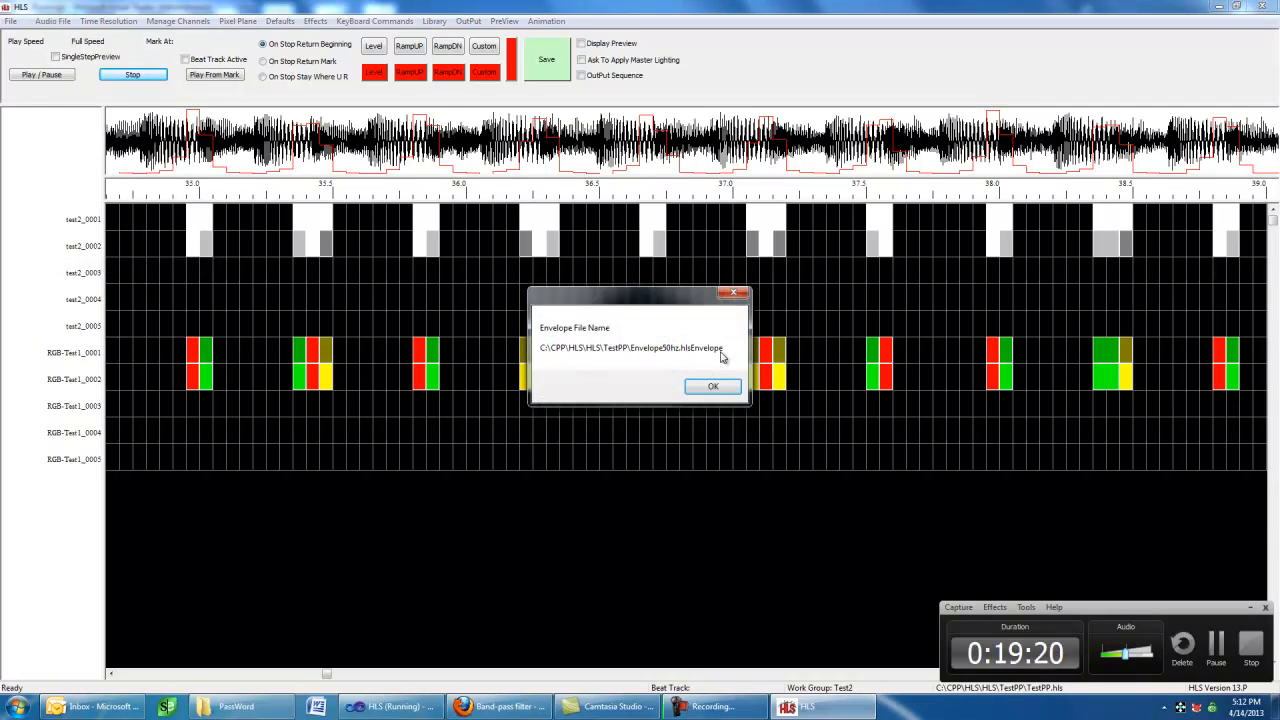
left_click(706, 389)
Step: Switch the envelope display over the audio waveform off and back on
left_click(54, 22)
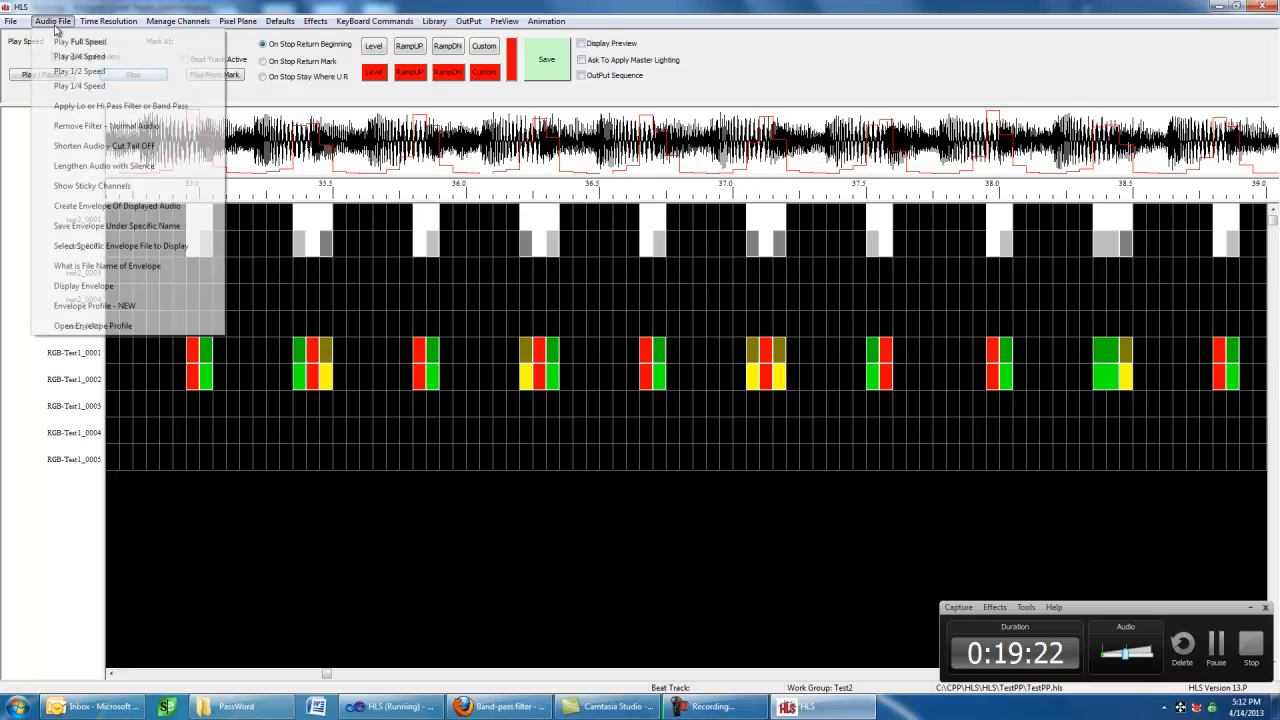
left_click(111, 289)
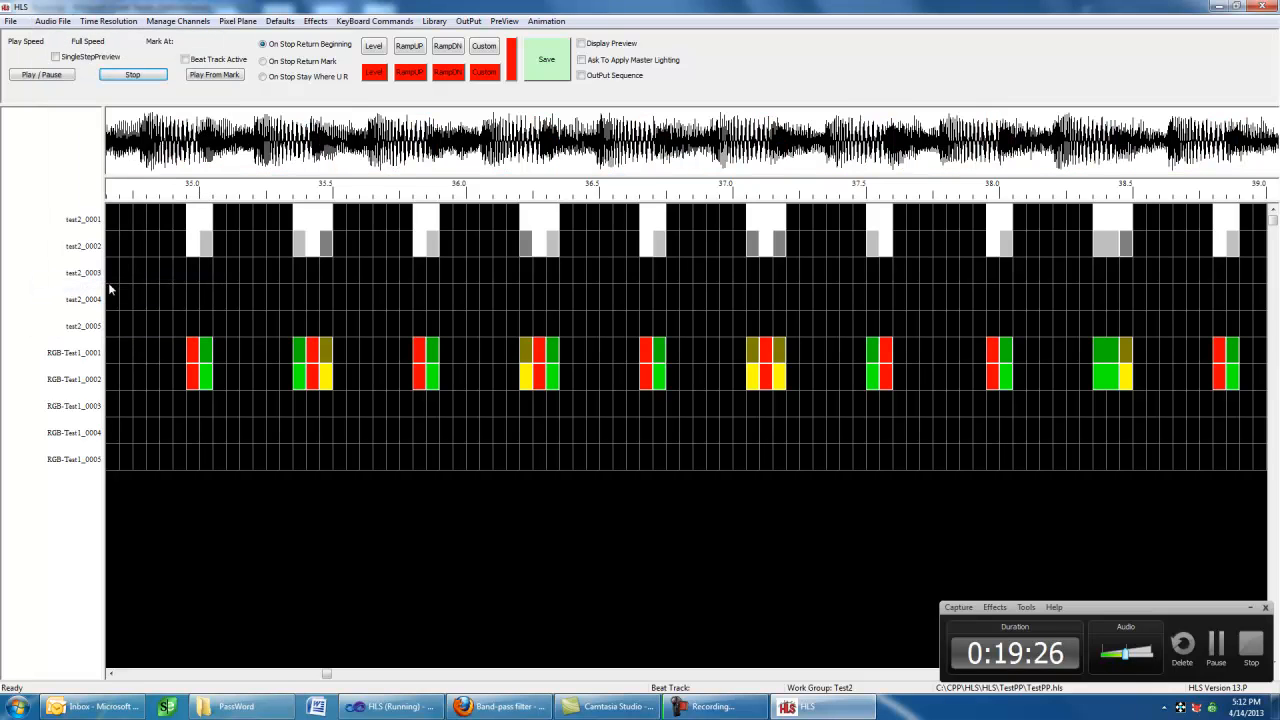
left_click(54, 21)
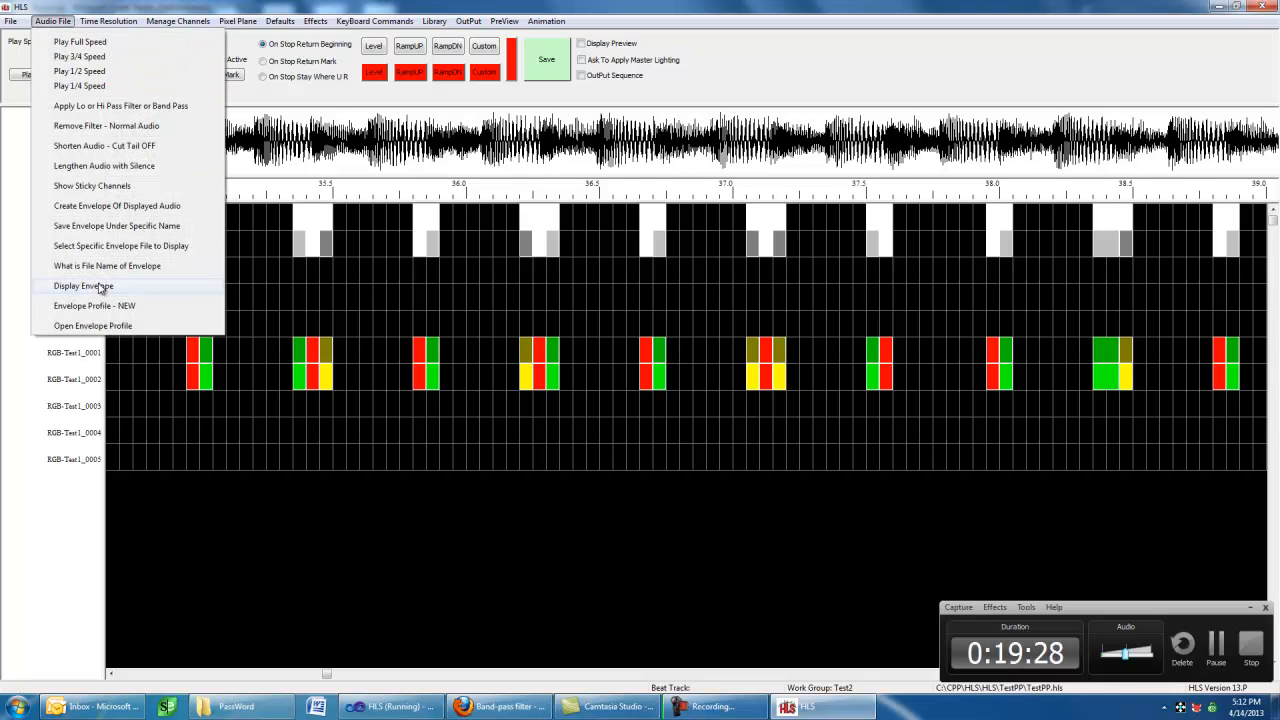
left_click(103, 288)
left_click(54, 21)
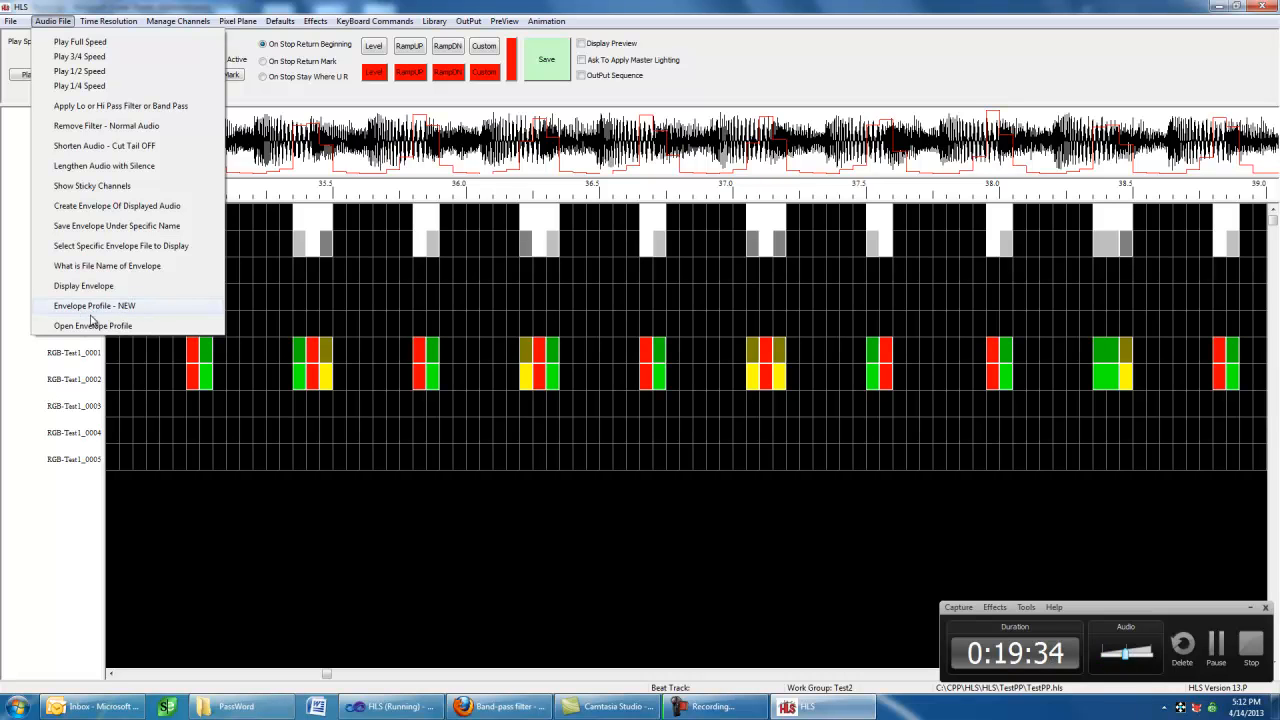
left_click(384, 320)
left_click(384, 333)
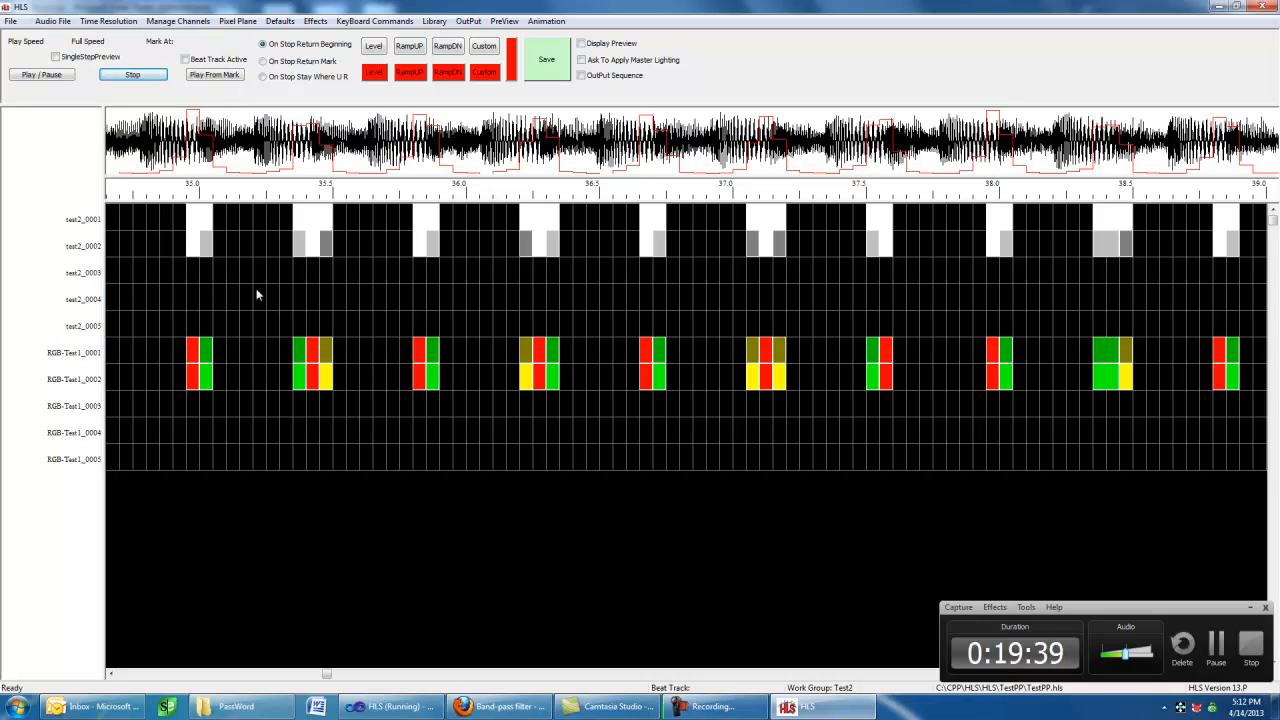